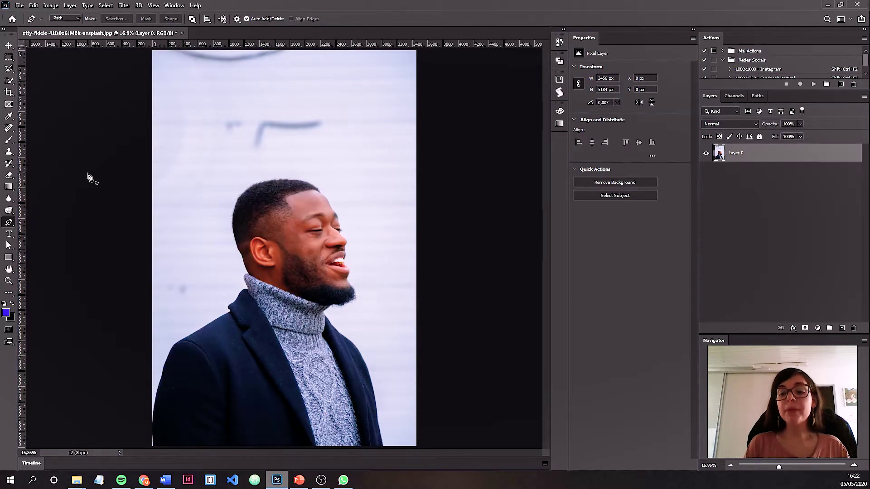
Step: Select the standard Pen tool for drawing paths
click(9, 45)
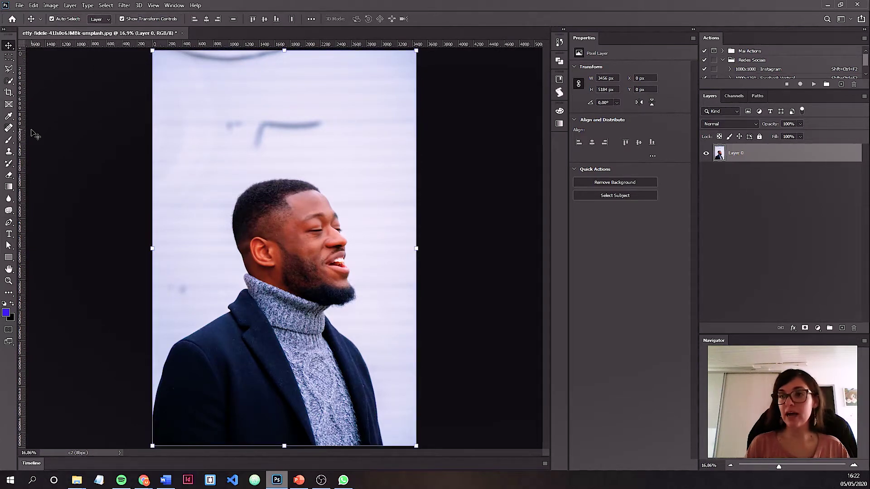
key(p)
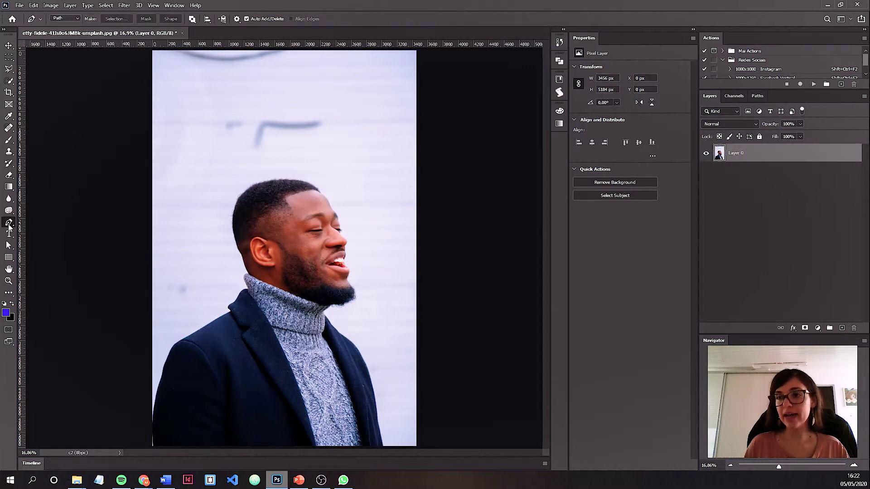
right_click(9, 225)
key(Escape)
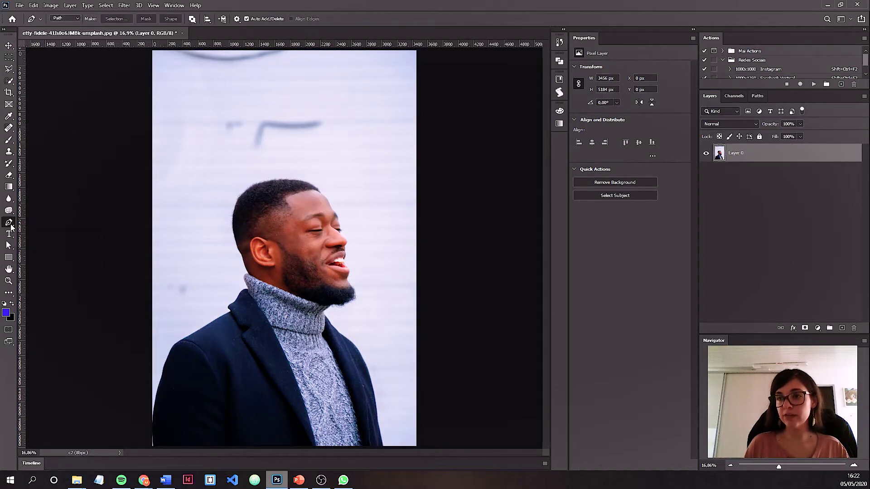
right_click(10, 227)
click(50, 226)
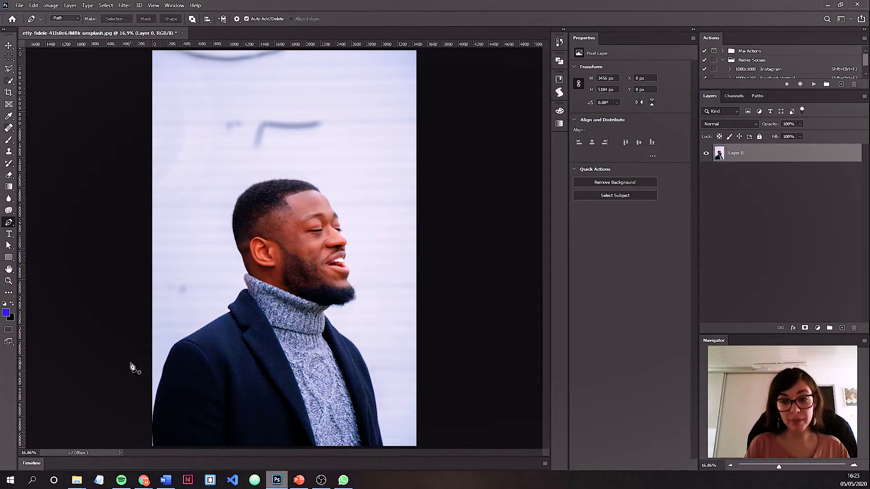
Step: Zoom to 100% on the lower left edge of the man's dark coat
key(ctrl+plus)
key(ctrl+plus)
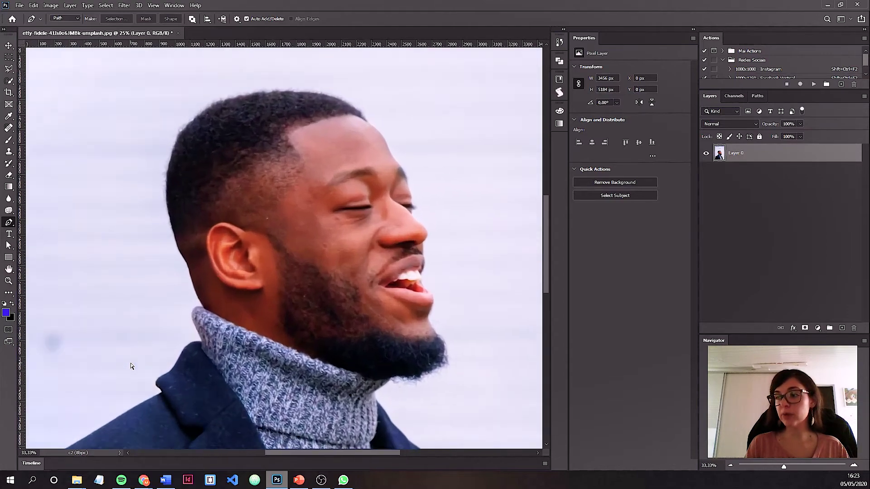
key(ctrl+plus)
mouse_move(136, 316)
mouse_down()
mouse_move(192, 231)
mouse_move(179, 147)
mouse_up()
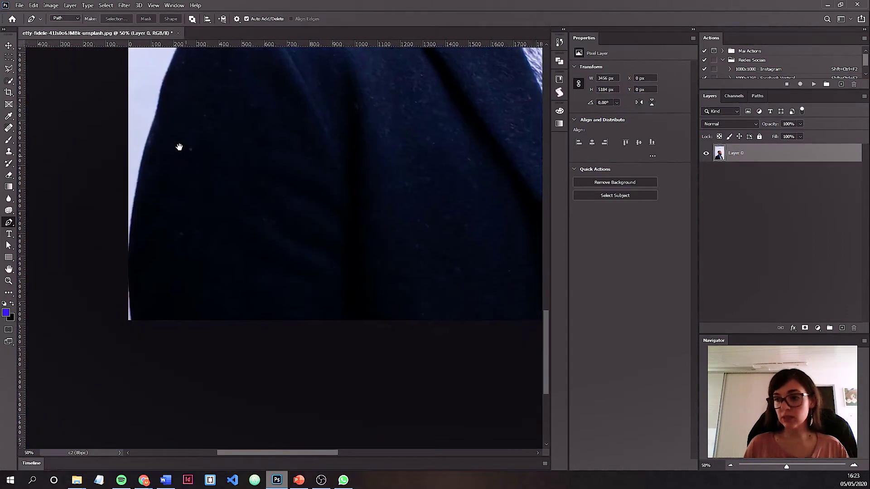
key(ctrl+plus)
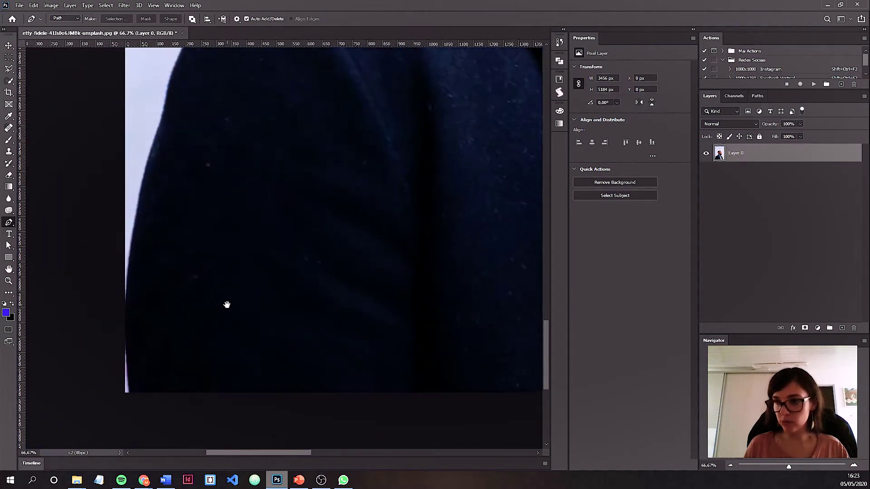
key(ctrl+plus)
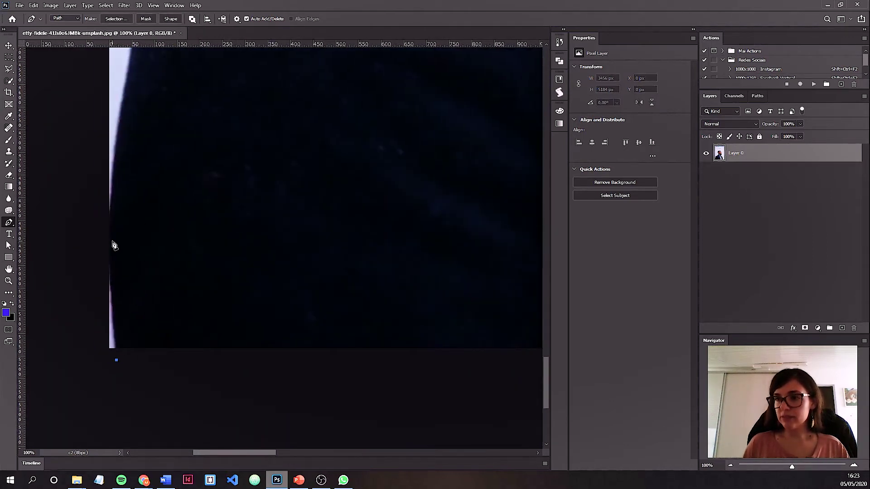
Step: Place the first curved anchors along the coat's lower left edge, checking them at 200%
click(112, 208)
drag(146, 120, 162, 272)
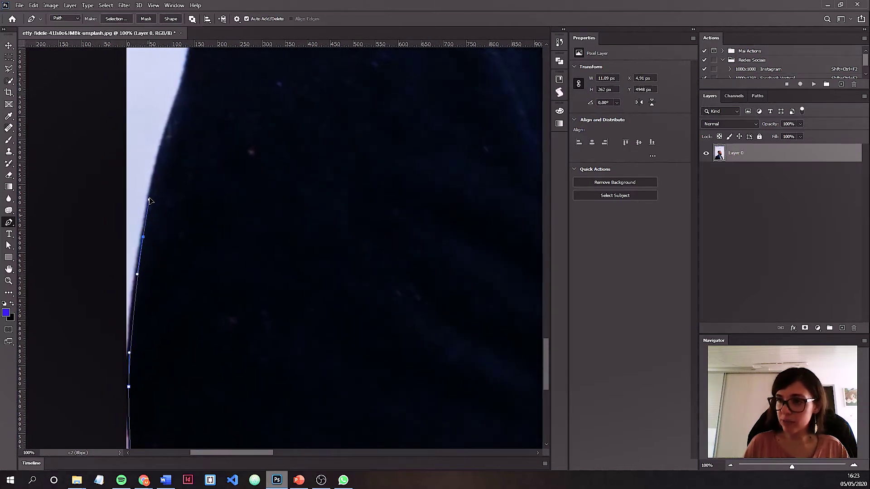
drag(149, 200, 154, 181)
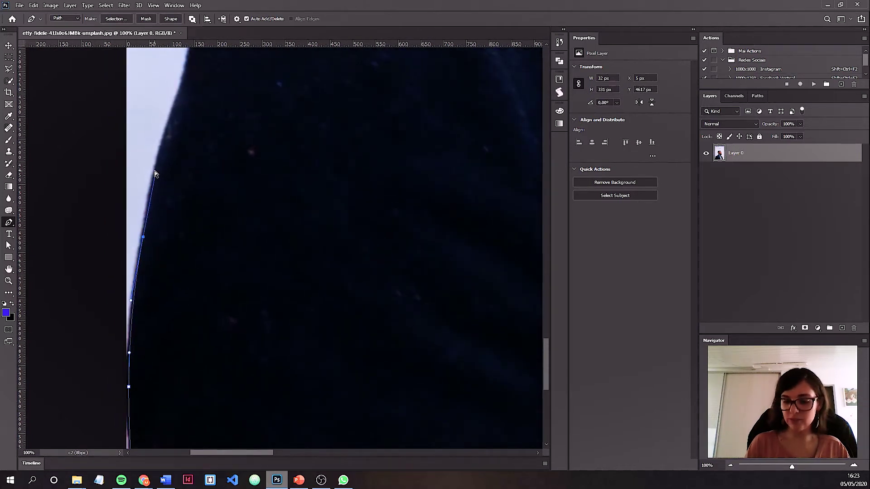
key(ctrl+plus)
mouse_move(241, 185)
mouse_down()
mouse_move(351, 186)
mouse_move(299, 180)
mouse_up()
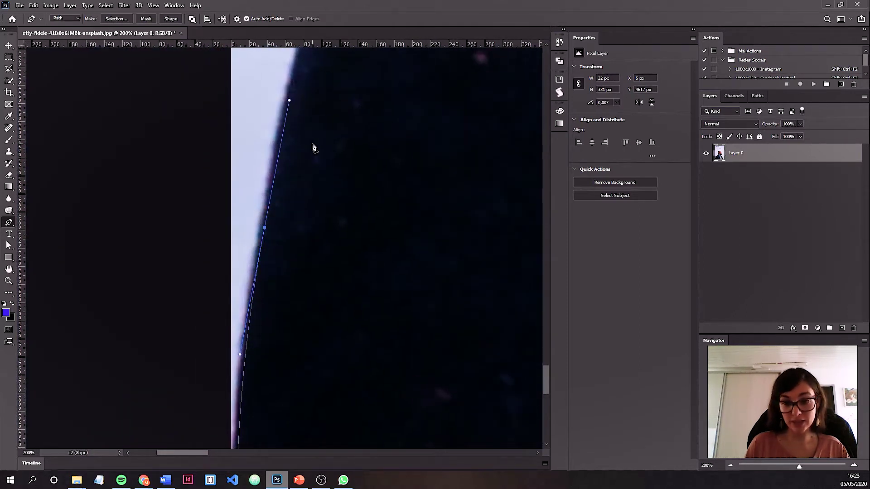
key(ctrl+minus)
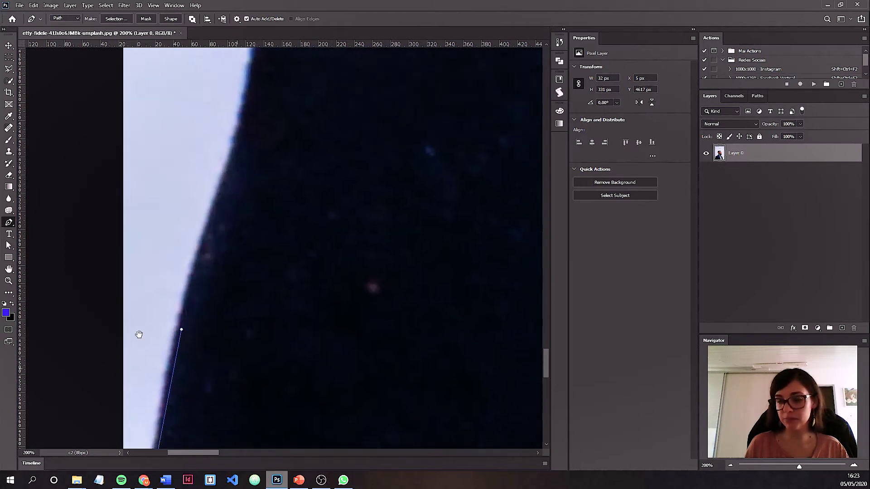
scroll(139, 335, left, 3)
scroll(288, 194, up, 2)
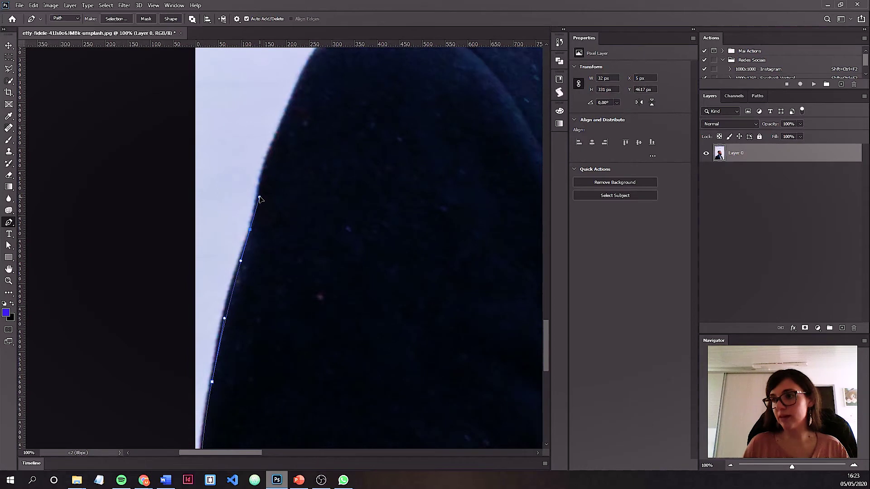
drag(316, 120, 230, 250)
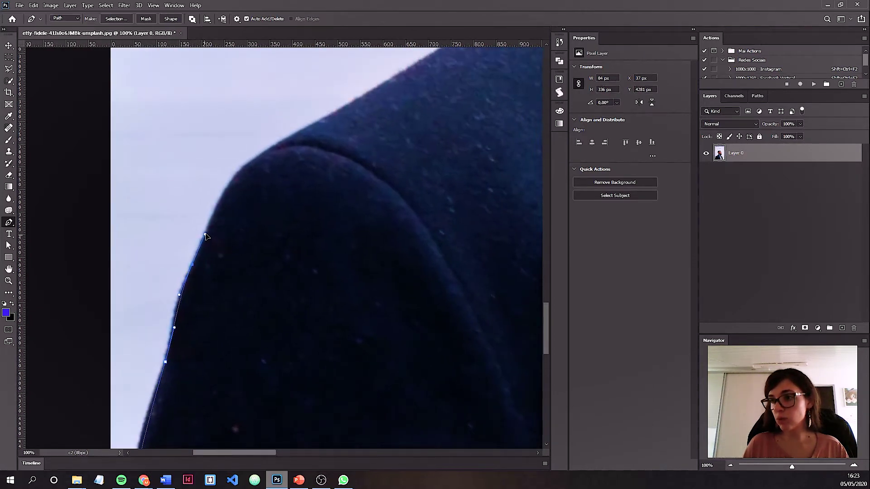
Step: Continue the path with curved anchors over the shoulder and collar to the neck
key(ctrl+plus)
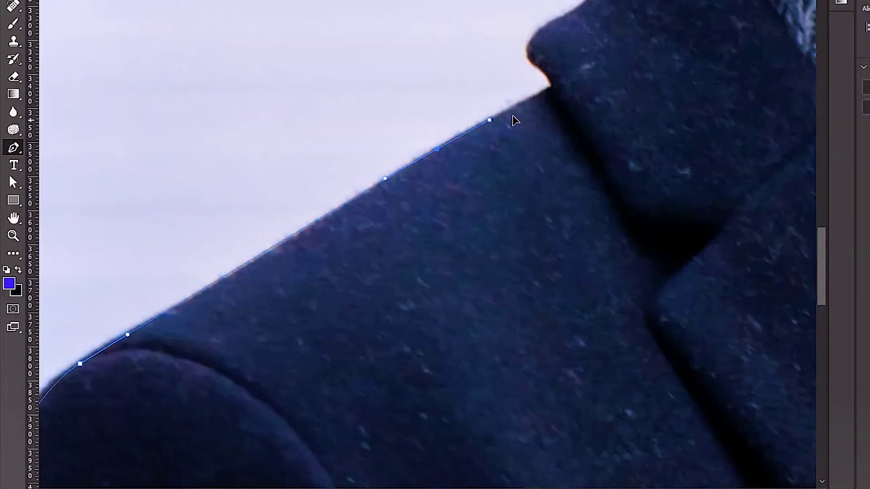
key(ctrl+plus)
drag(231, 281, 235, 271)
click(304, 145)
drag(423, 88, 365, 223)
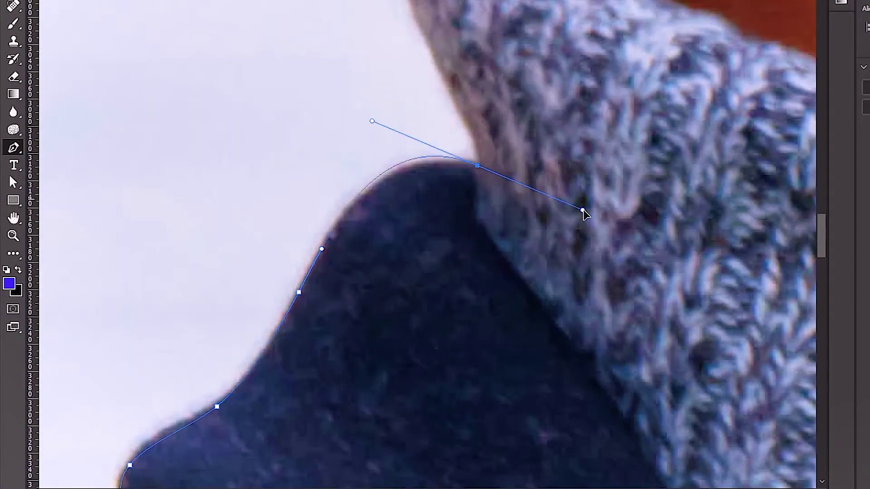
mouse_move(378, 27)
mouse_down()
mouse_move(383, 231)
mouse_move(337, 487)
mouse_up()
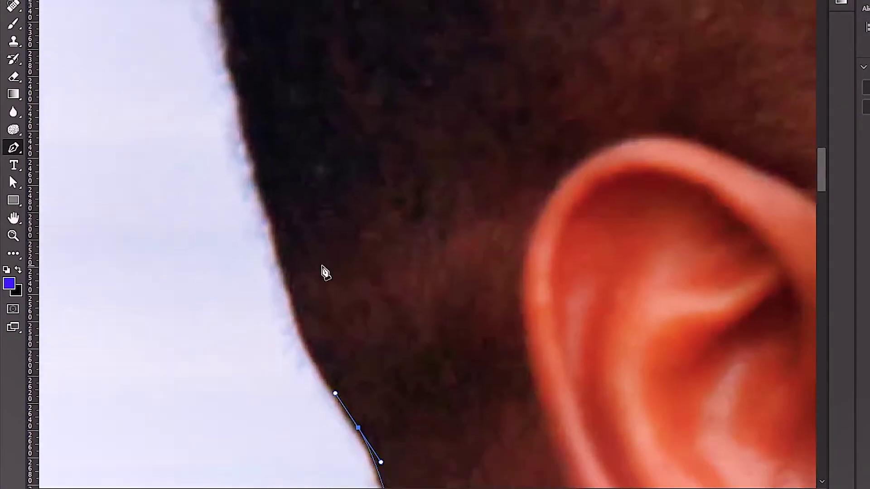
drag(277, 251, 267, 222)
Step: Adjust the anchor at the back of the head and undo the extra hair-edge anchors
scroll(147, 279, up, 3)
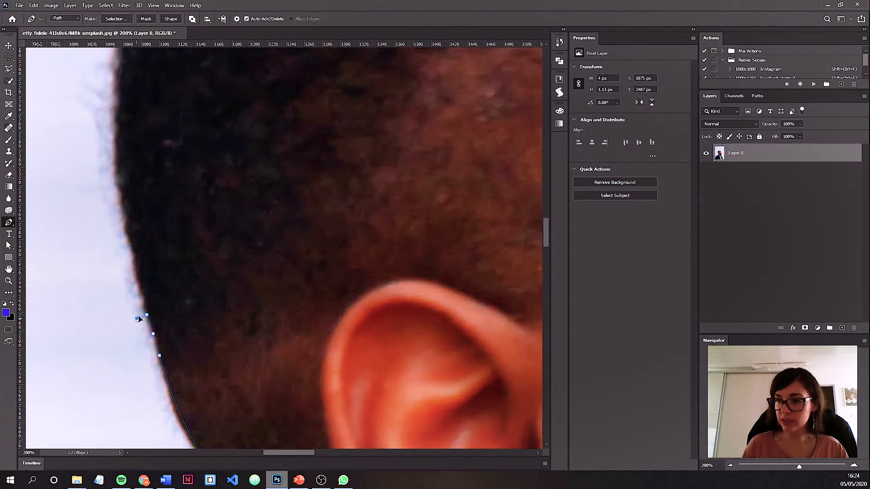
drag(144, 314, 136, 314)
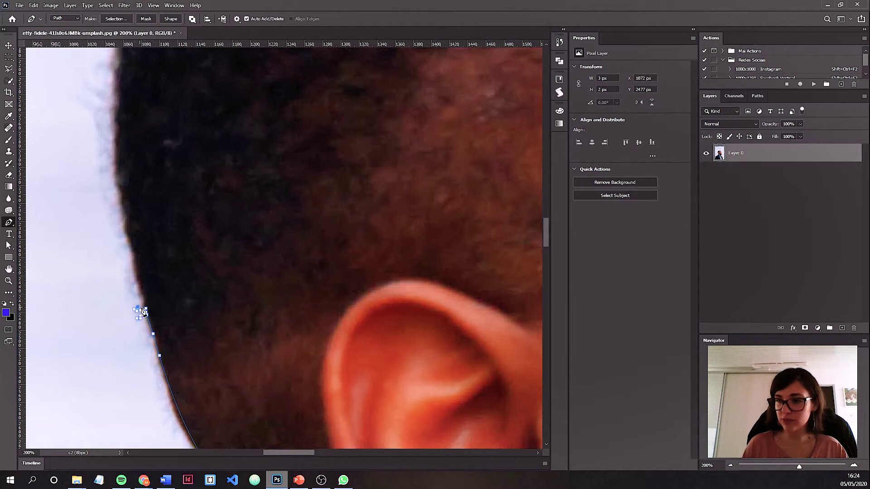
click(157, 302)
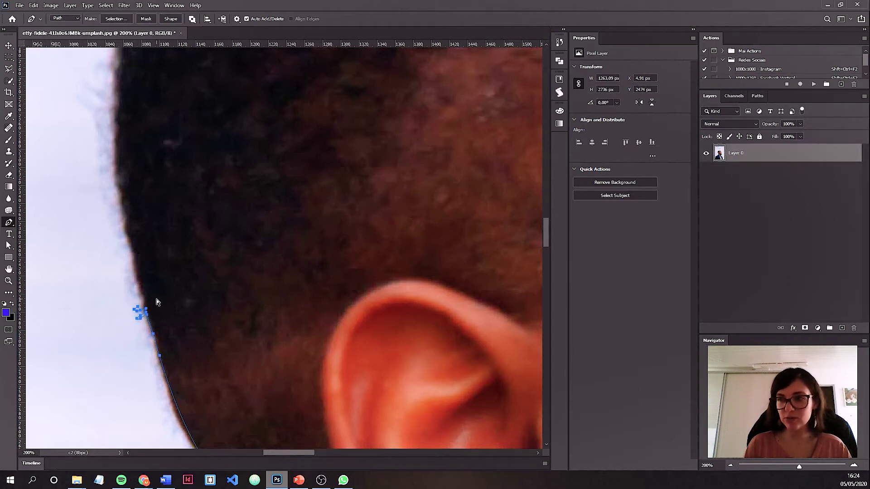
key(ctrl+z)
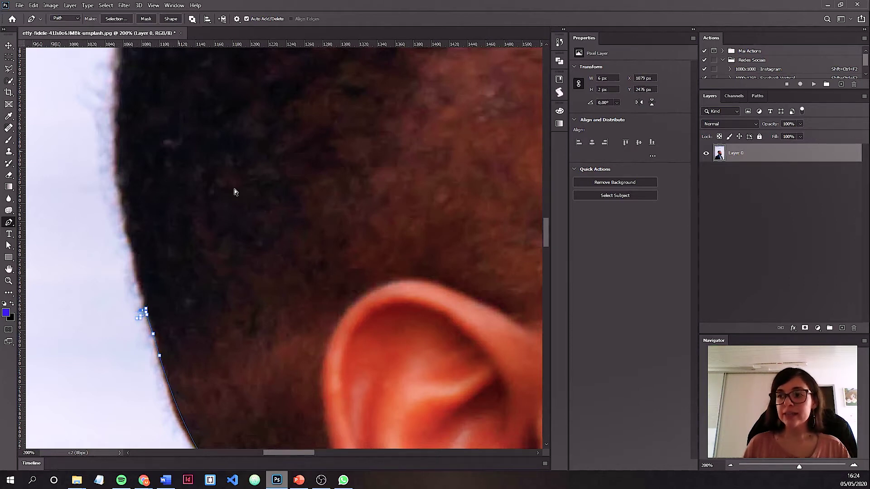
key(ctrl+z)
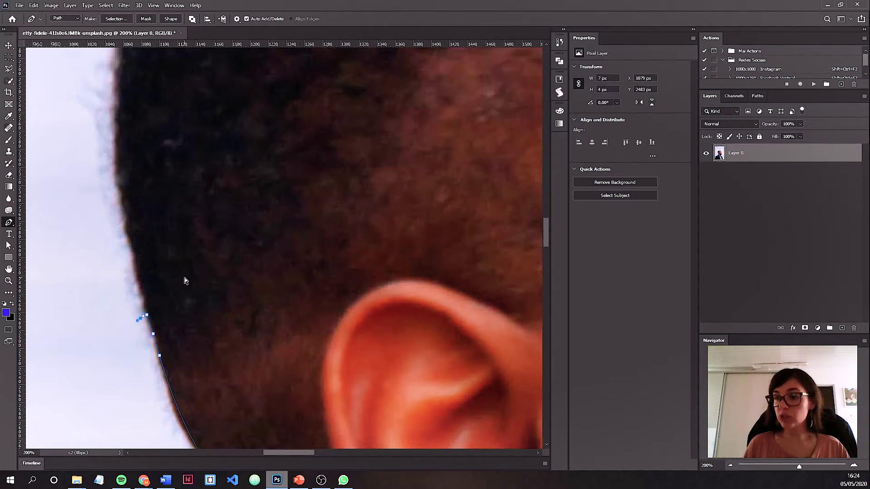
key(ctrl+z)
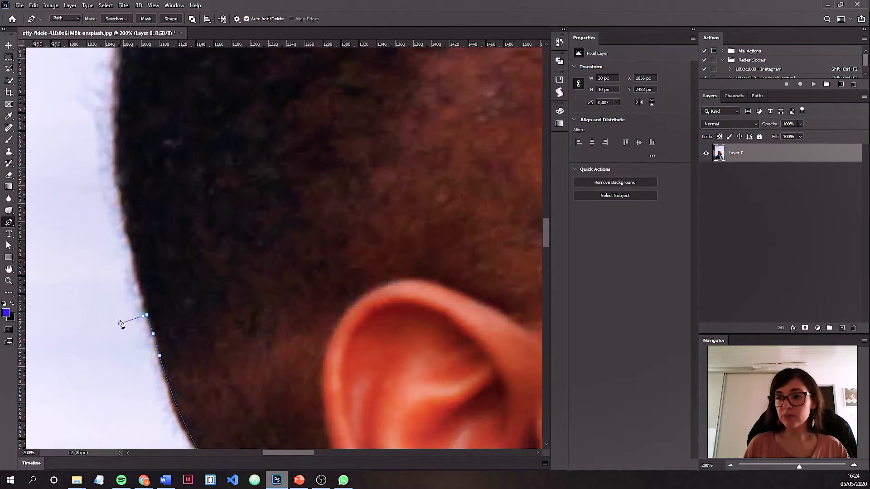
Step: Trace the path across the top of the hair and down the forehead
drag(83, 130, 78, 297)
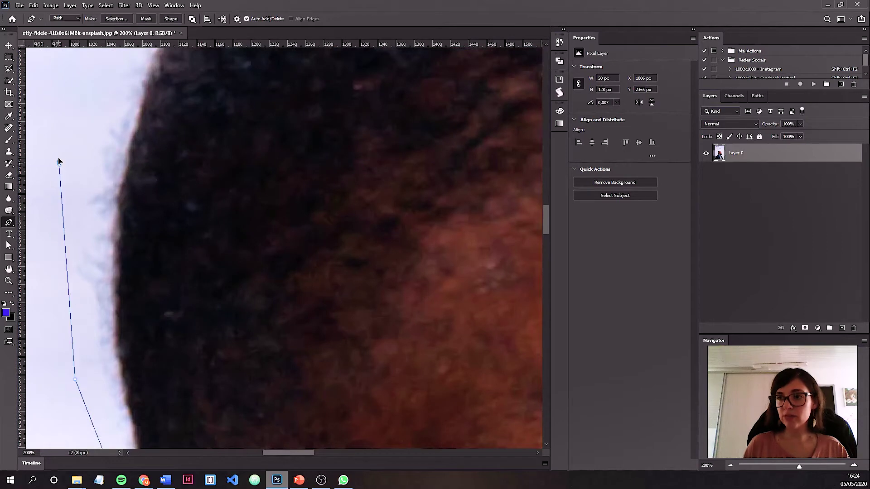
drag(60, 162, 41, 293)
drag(102, 231, 208, 194)
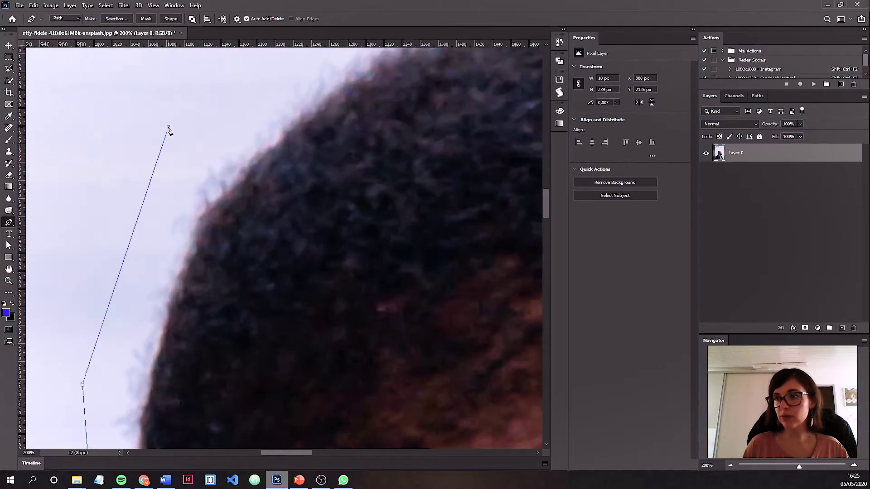
drag(169, 130, 130, 249)
drag(376, 128, 184, 170)
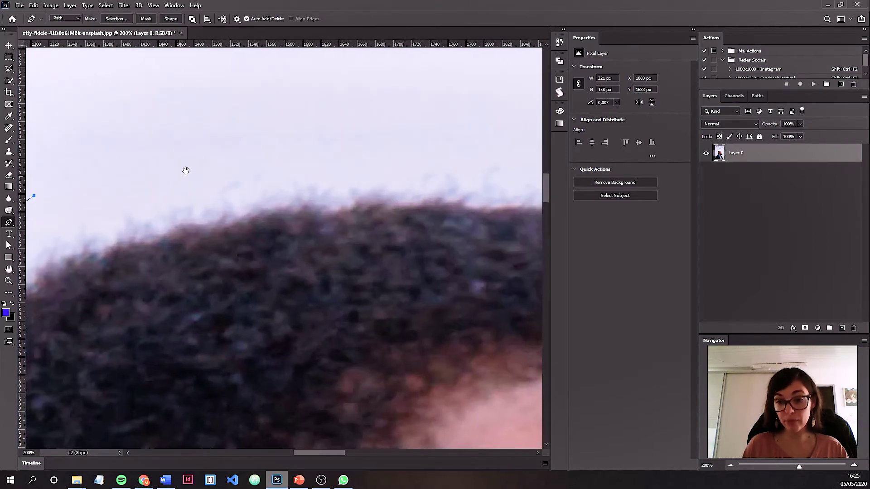
drag(384, 141, 110, 155)
click(365, 155)
drag(438, 219, 202, 139)
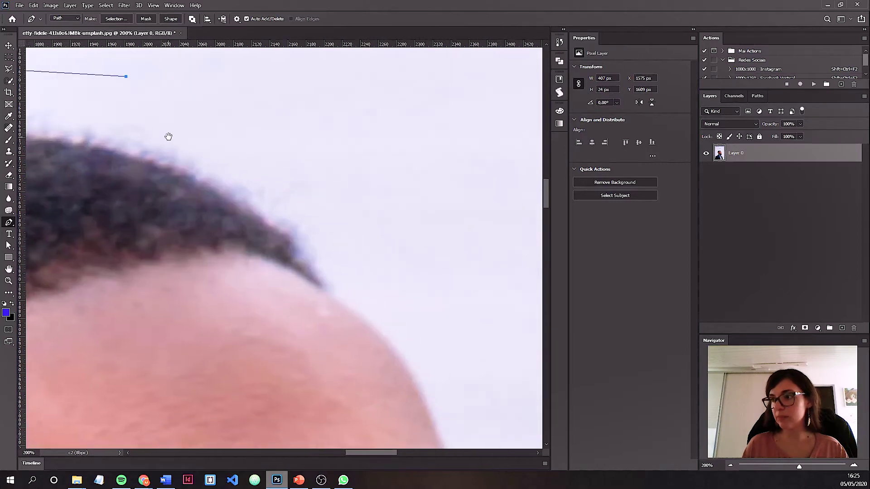
click(365, 194)
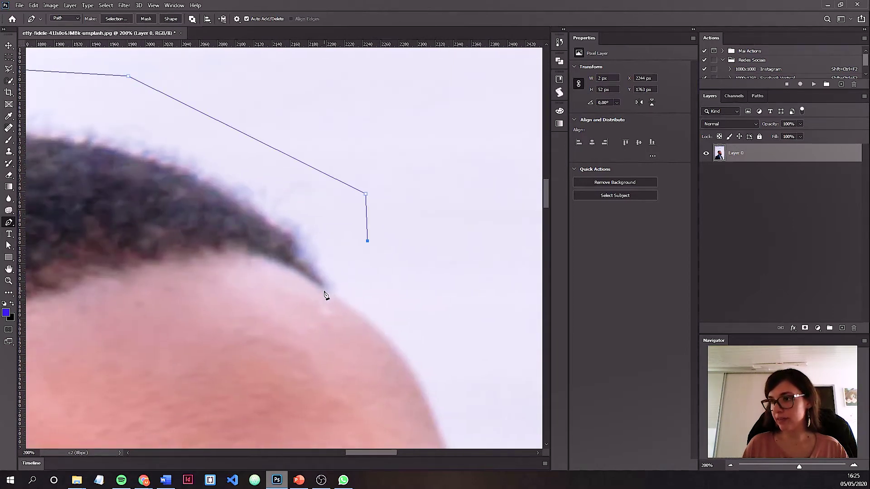
drag(343, 292, 186, 154)
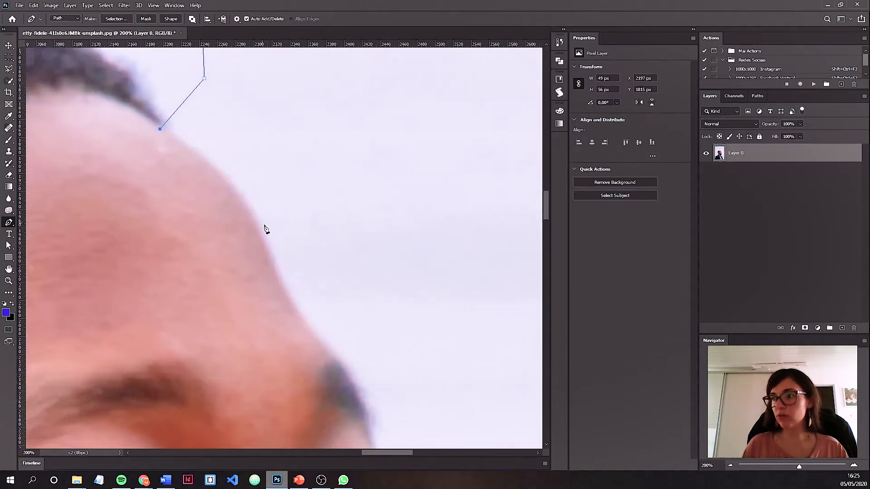
drag(268, 255, 294, 328)
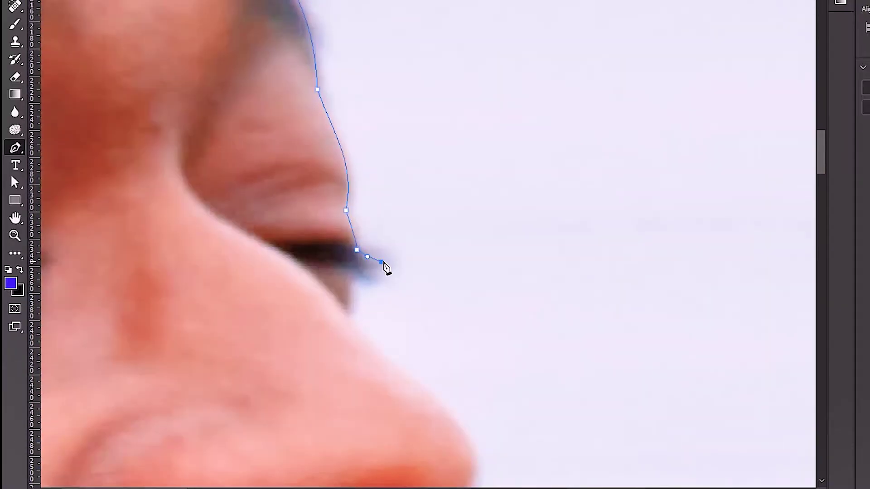
Step: Continue the outline around the nose tip and along the lips
scroll(369, 307, down, 5)
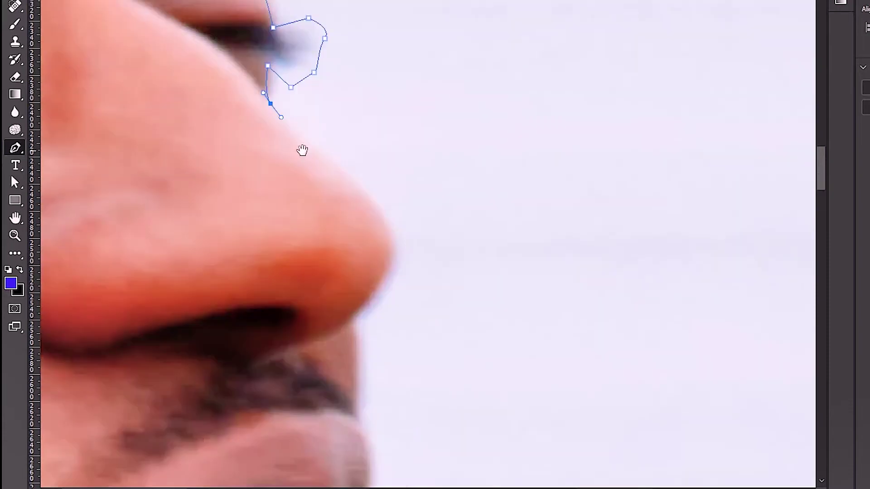
click(387, 233)
drag(350, 318, 312, 355)
scroll(312, 355, down, 5)
scroll(342, 274, down, 2)
scroll(308, 284, down, 3)
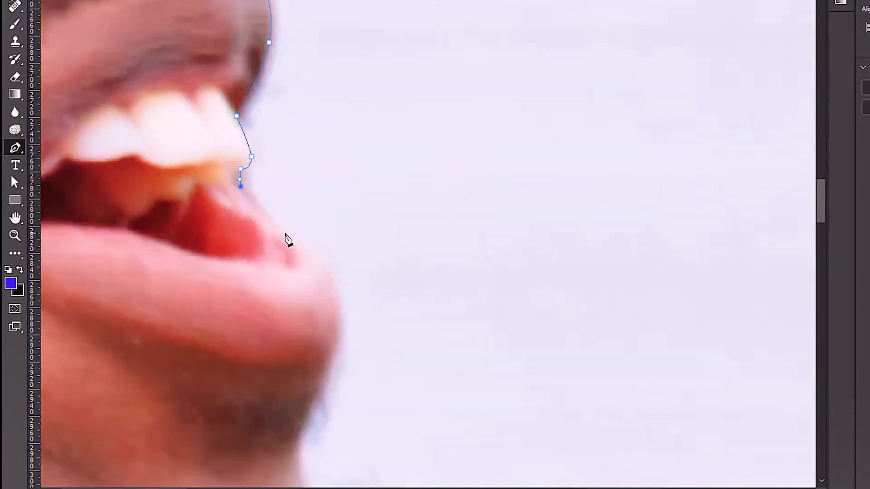
scroll(288, 241, down, 2)
click(258, 141)
drag(306, 255, 286, 322)
scroll(286, 322, down, 3)
drag(333, 259, 372, 239)
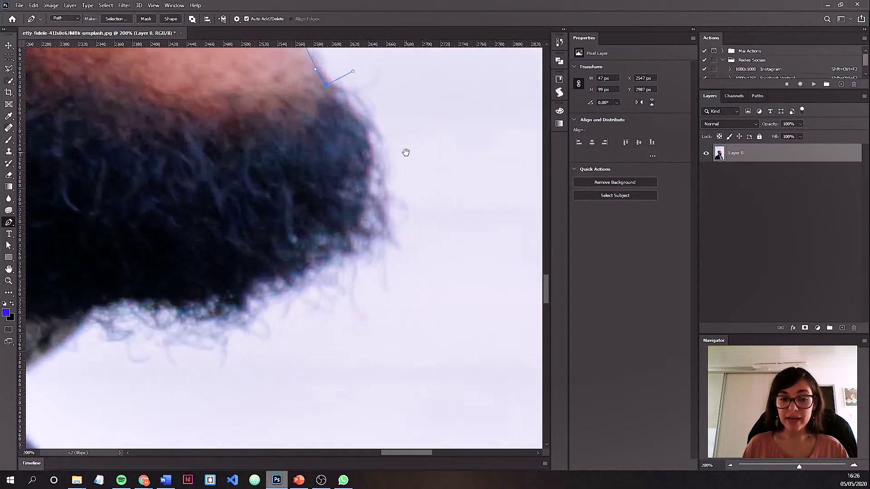
Step: Extend the outline around the beard's edge down to the neck
mouse_move(267, 224)
mouse_down()
mouse_move(348, 239)
mouse_move(359, 233)
mouse_move(376, 252)
mouse_move(400, 139)
mouse_up()
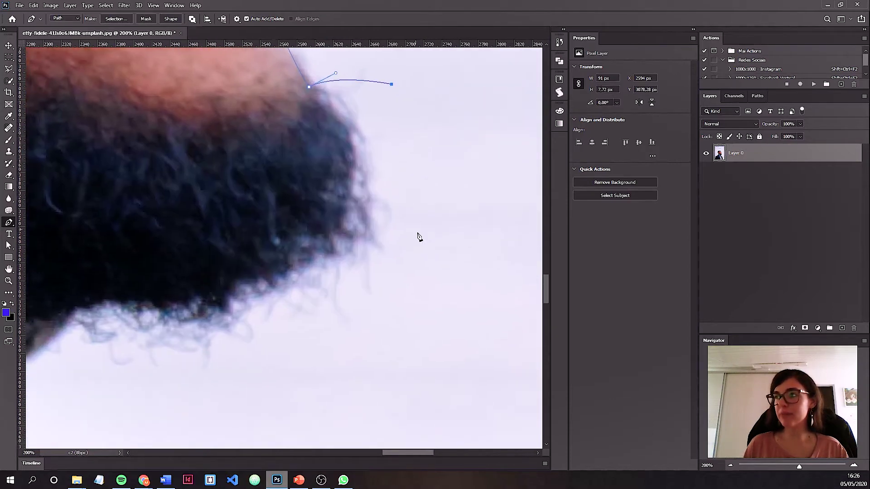
drag(225, 352, 322, 304)
click(280, 325)
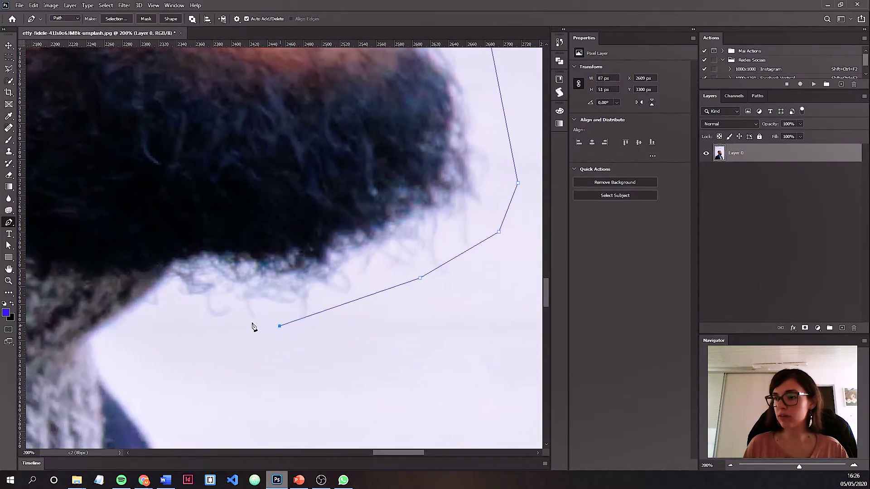
drag(171, 320, 278, 240)
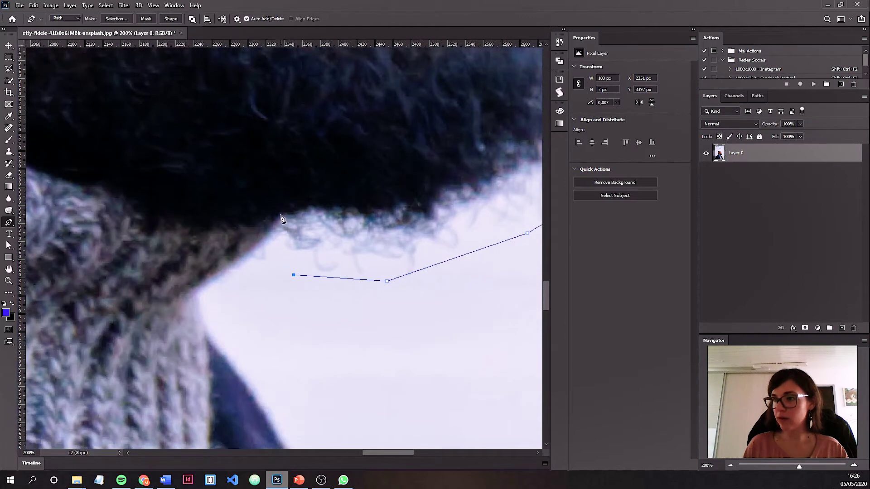
drag(253, 261, 277, 220)
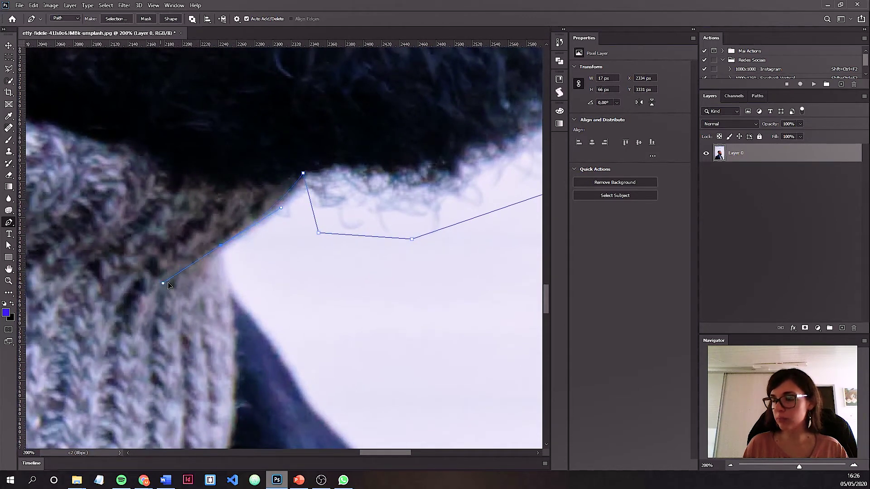
Step: Trace down the coat's edge and close the path along the image bottom
click(229, 291)
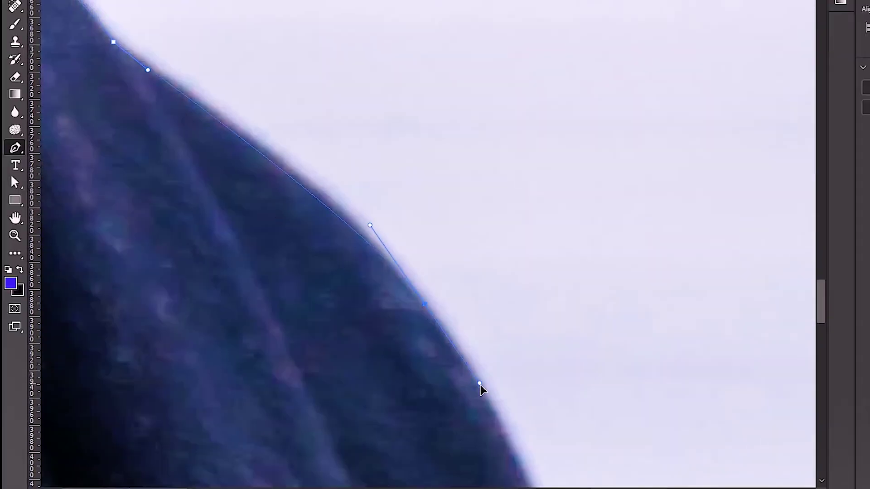
click(345, 436)
drag(497, 447, 453, 135)
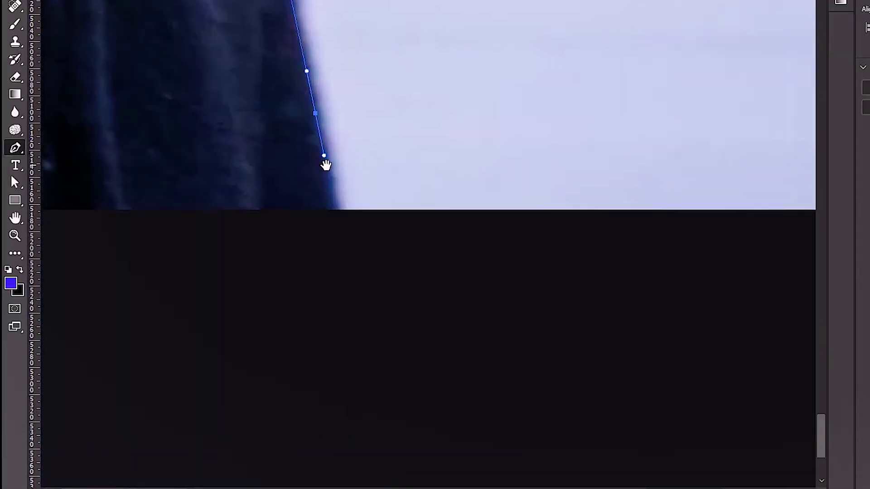
click(266, 310)
mouse_move(205, 307)
mouse_down()
mouse_move(213, 295)
mouse_move(498, 290)
mouse_up()
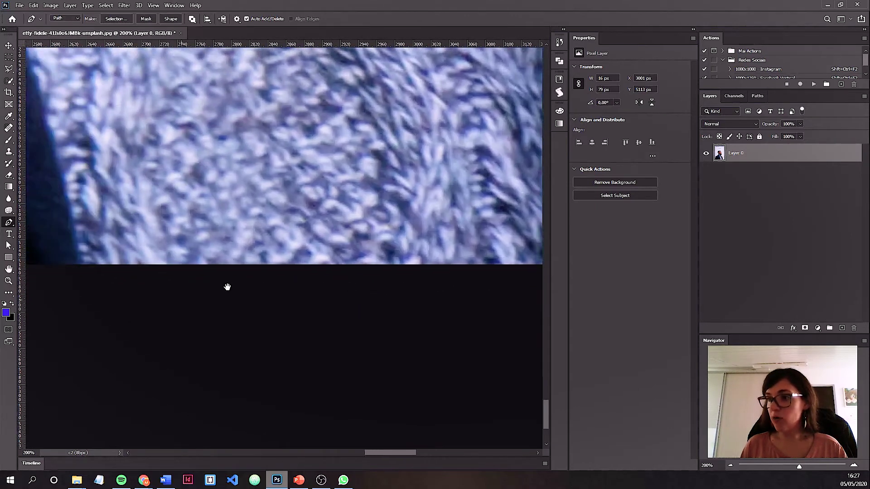
drag(227, 288, 498, 308)
drag(389, 314, 521, 317)
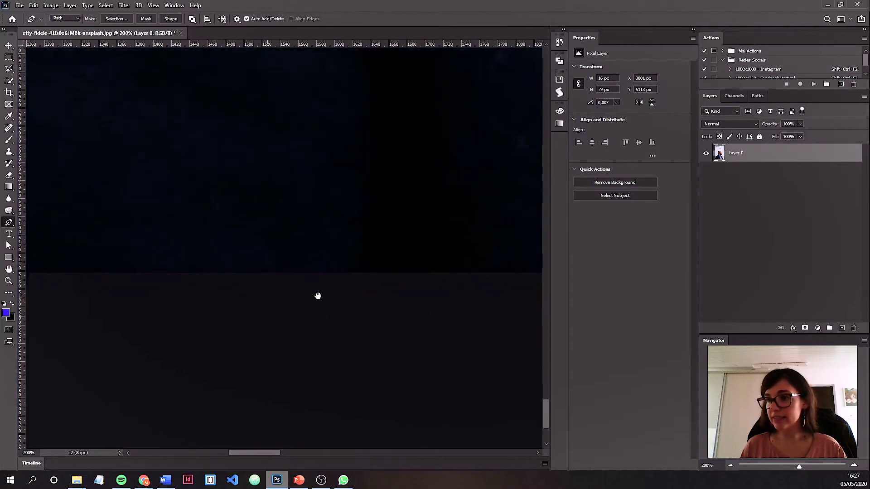
drag(316, 295, 384, 283)
drag(330, 279, 264, 283)
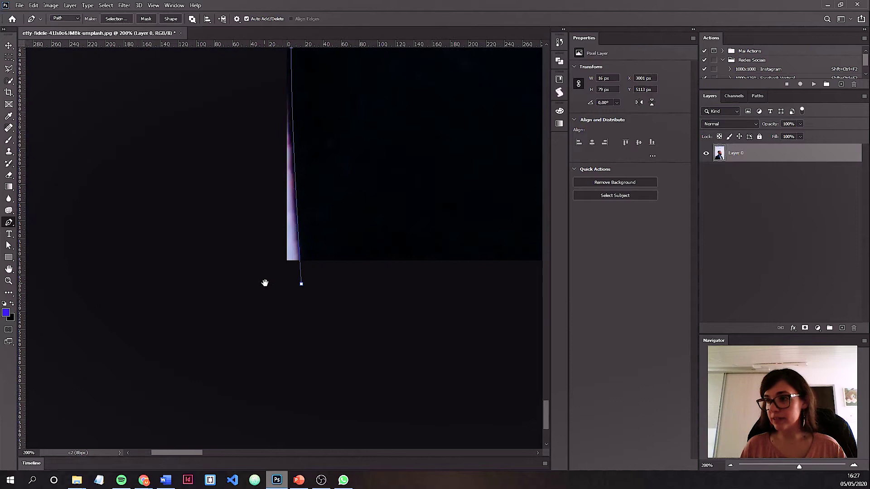
click(303, 286)
Step: Fit the image on screen, switch to the Move tool, and show the Work Path in Paths
key(ctrl+0)
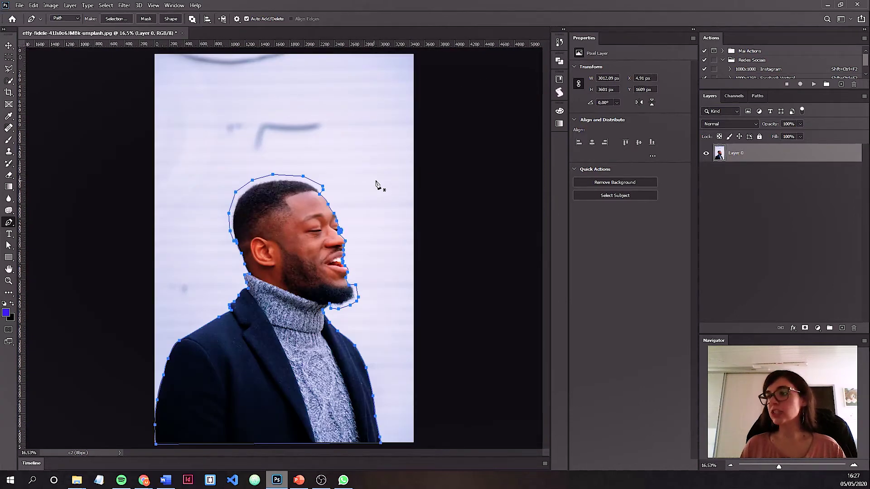
key(v)
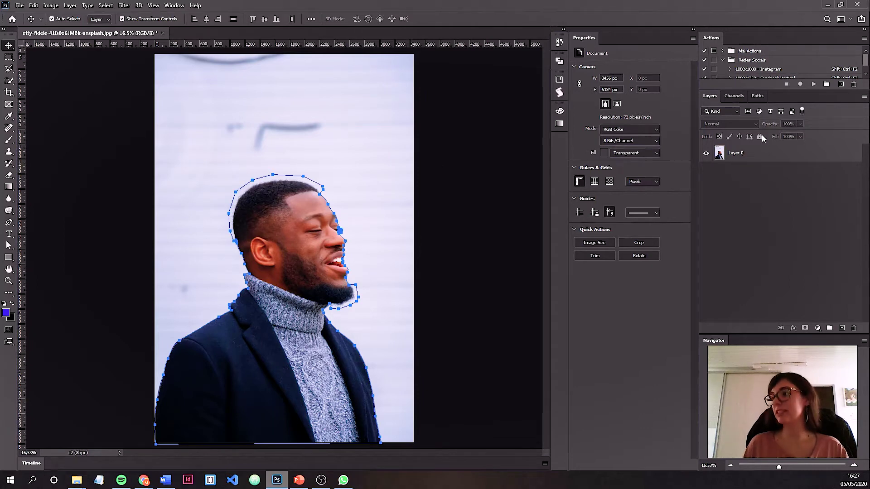
click(734, 96)
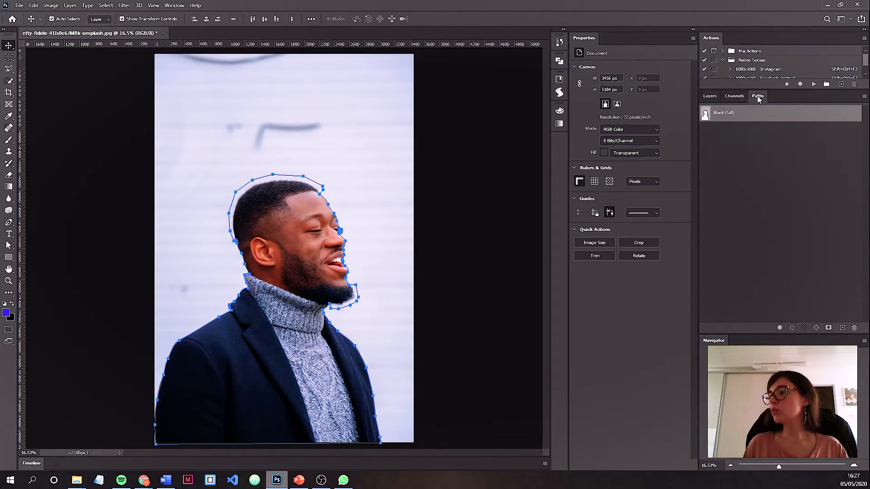
click(710, 97)
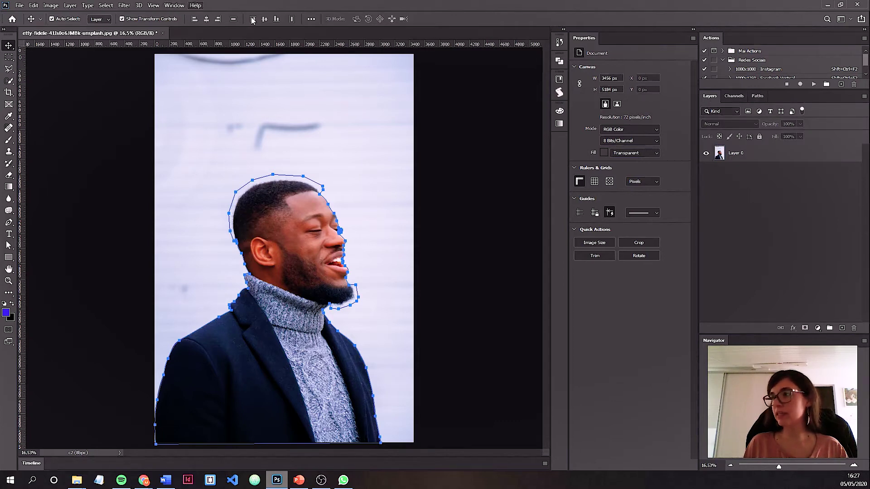
click(758, 96)
click(709, 96)
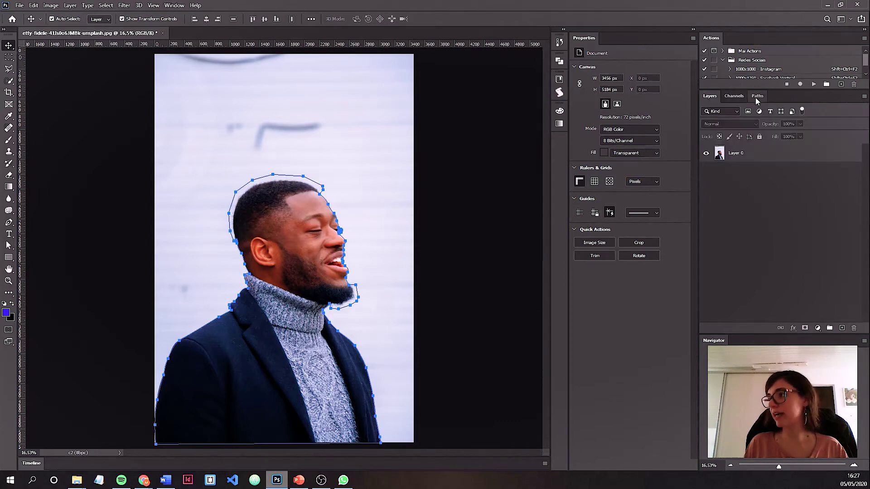
click(757, 96)
click(173, 6)
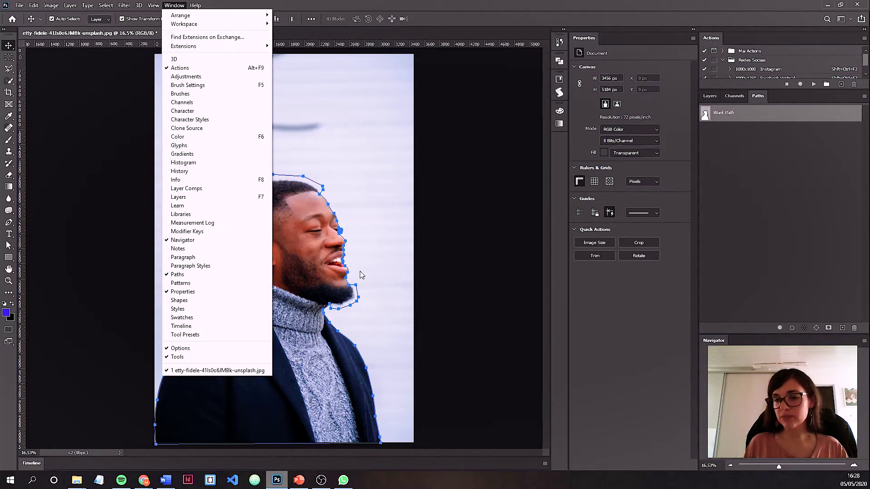
click(763, 96)
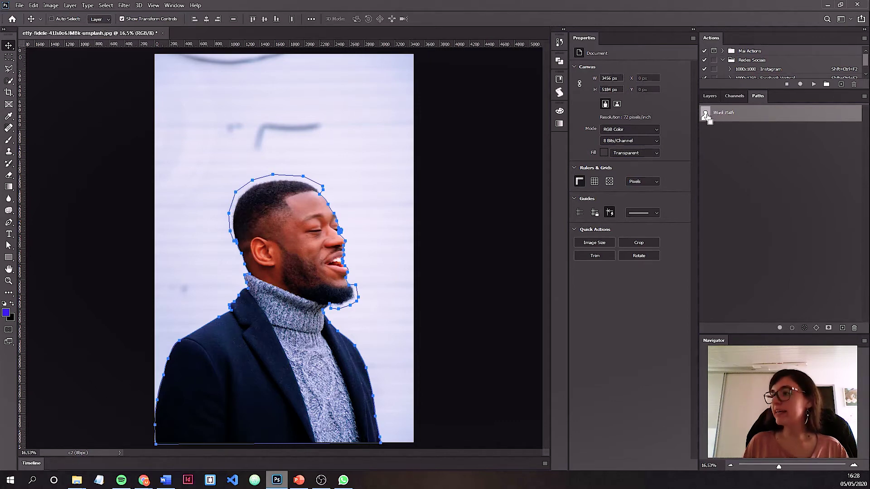
Step: Load the Work Path as a selection and add it as a layer mask on Layer 0
ctrl+click(705, 114)
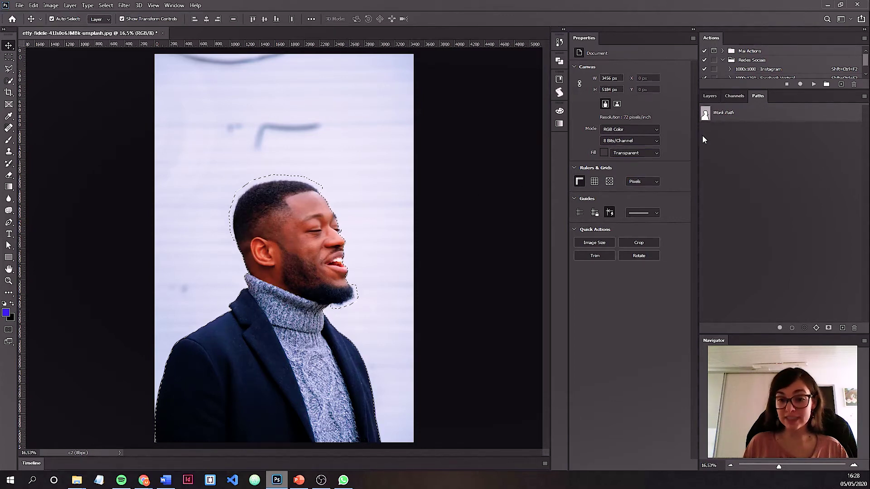
click(710, 96)
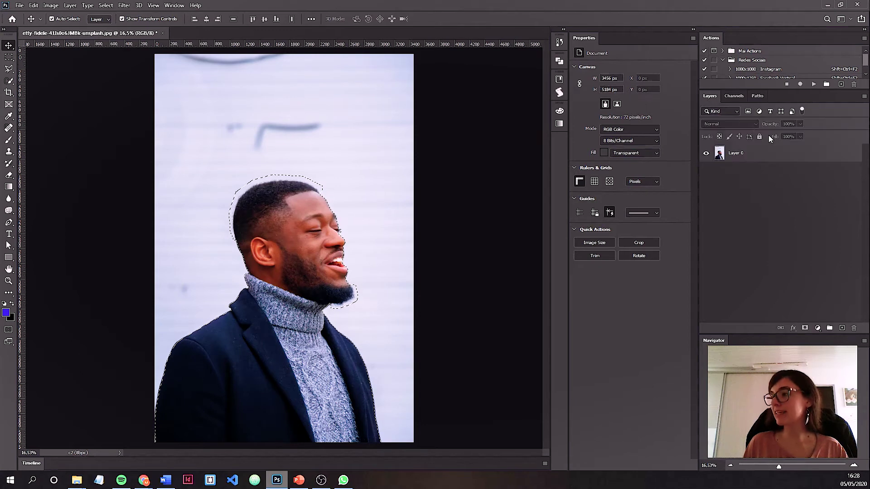
click(743, 155)
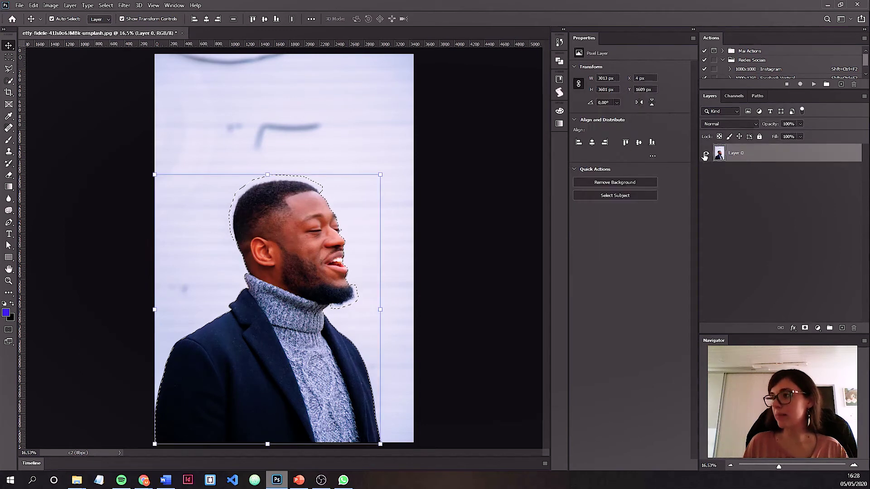
click(805, 328)
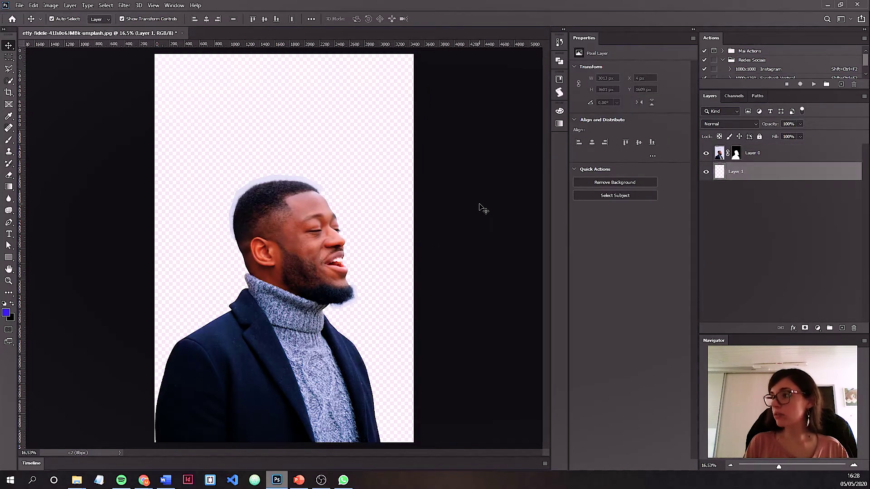
Step: Fill Layer 1 with blue, then select Layer 0 and zoom in on the man's head
key(ctrl+BackSpace)
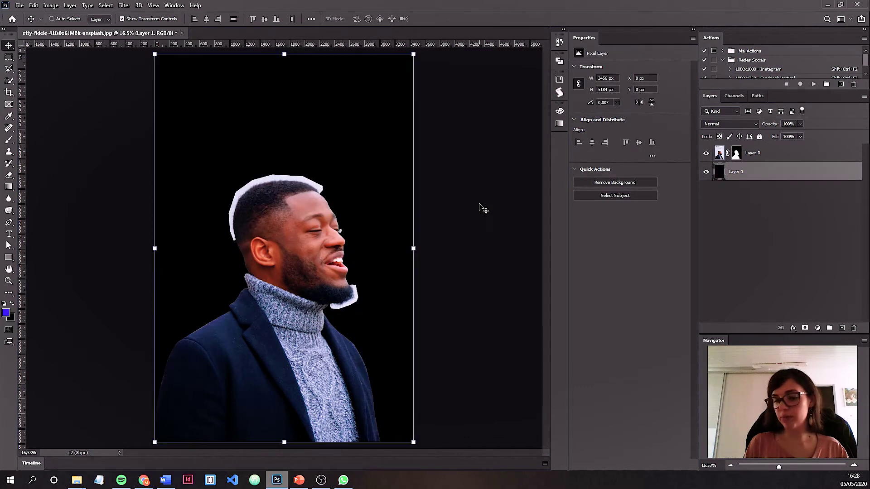
key(alt+BackSpace)
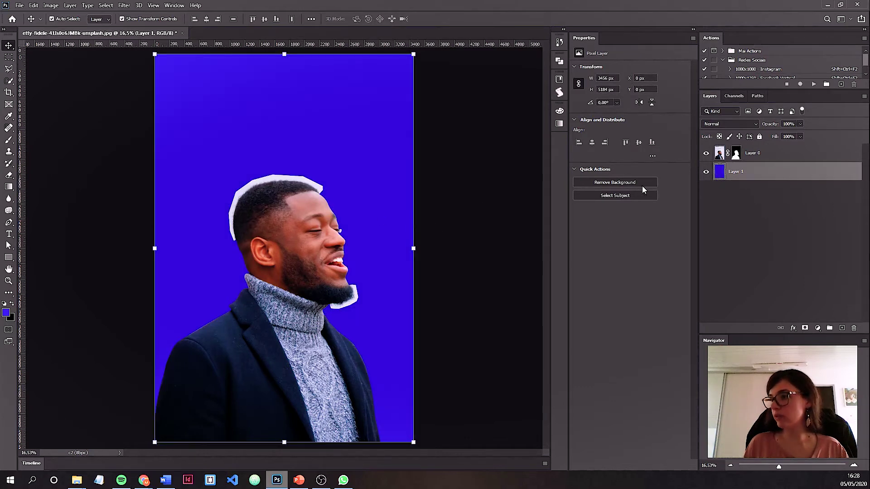
click(776, 155)
key(ctrl+plus)
key(ctrl+plus)
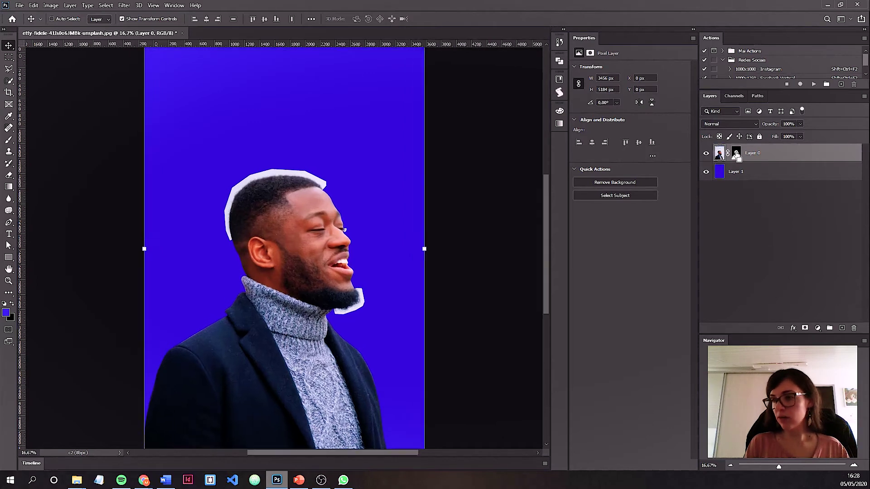
drag(305, 285, 305, 153)
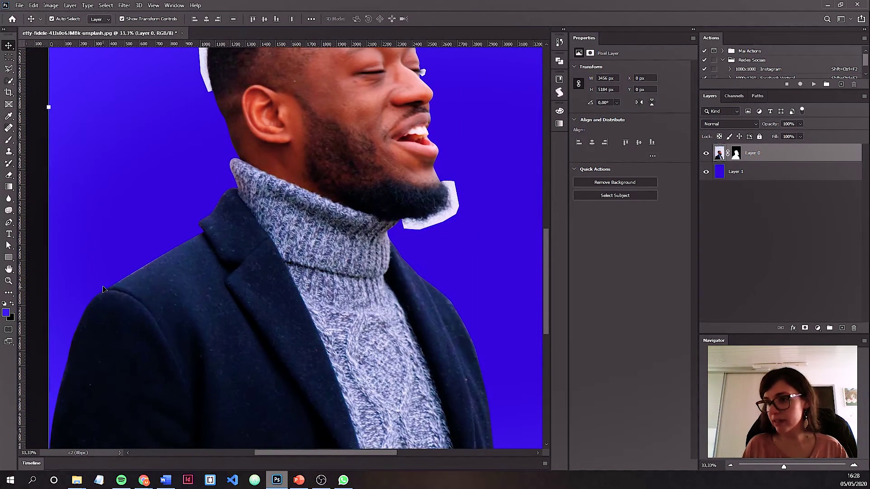
drag(196, 267, 125, 231)
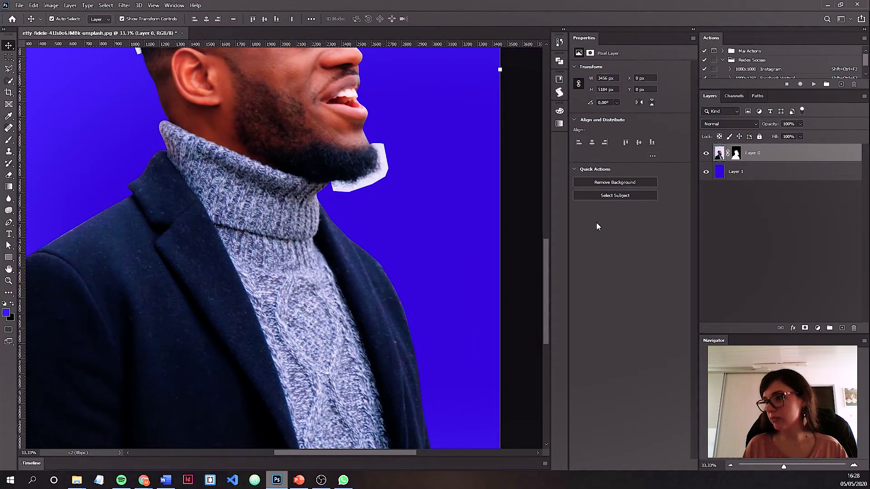
scroll(231, 278, up, 10)
key(ctrl+plus)
Step: Pick the Clone Stamp tool and target Layer 0's mask thumbnail
key(s)
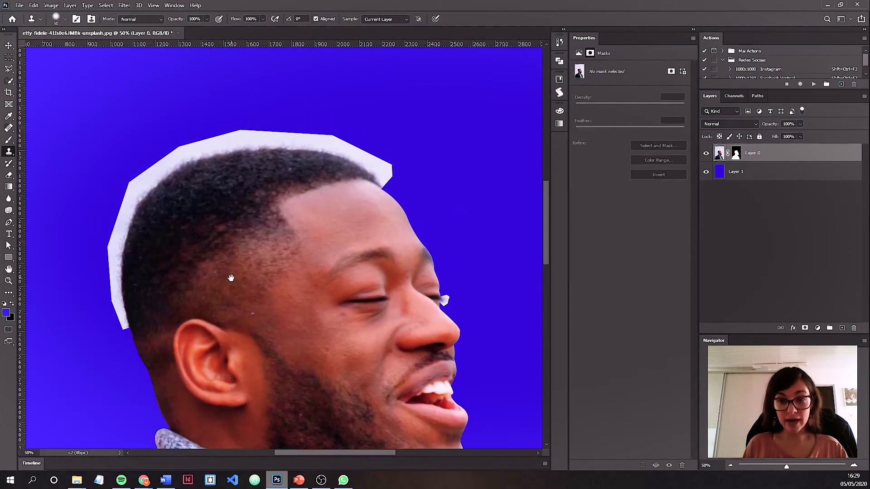
drag(231, 277, 228, 277)
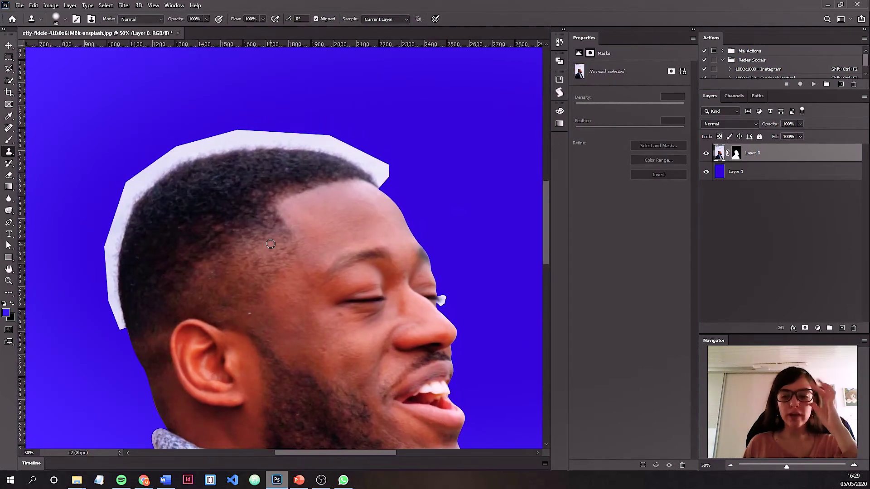
click(589, 53)
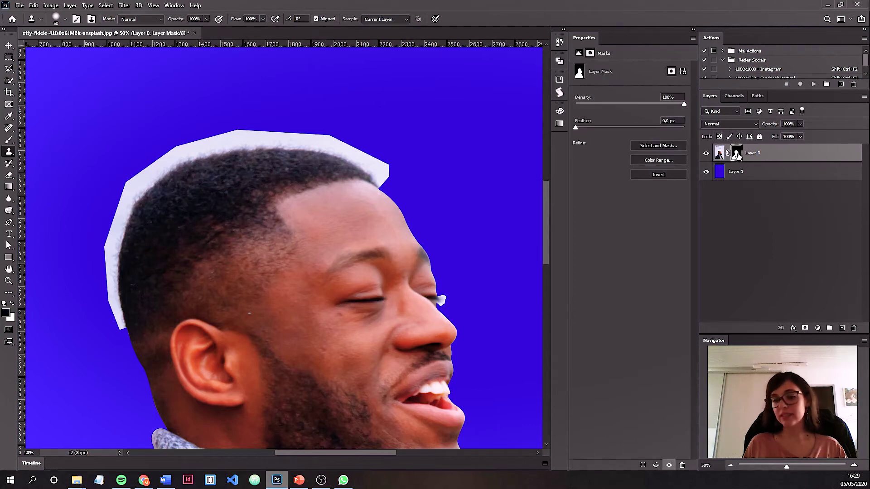
Step: In Select and Mask, paint the enlarged Refine Edge Brush along the hair top and left hairline
double_click(737, 154)
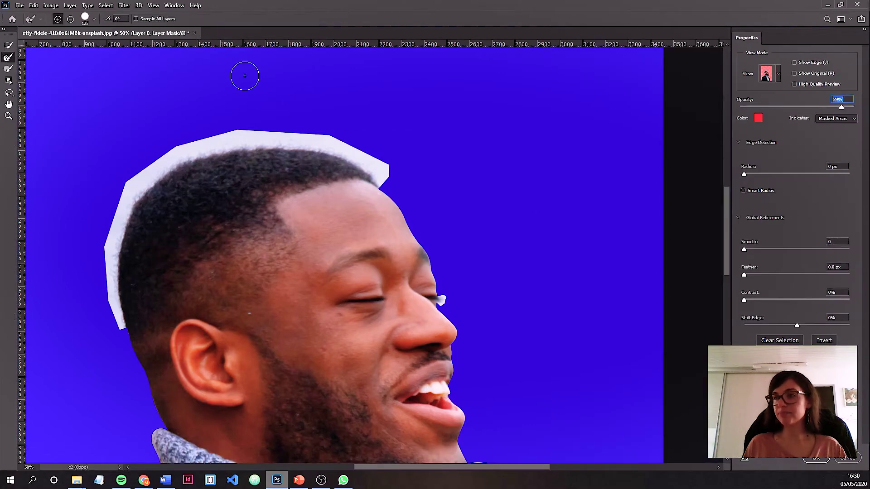
click(9, 45)
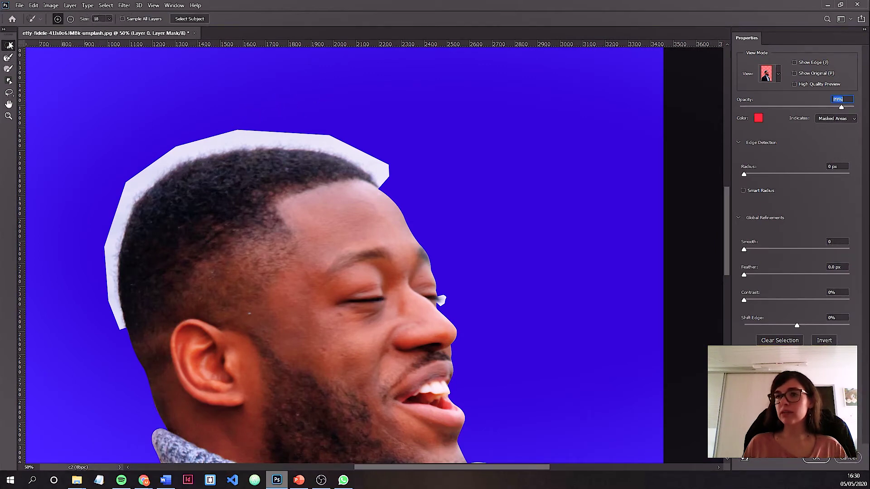
click(8, 57)
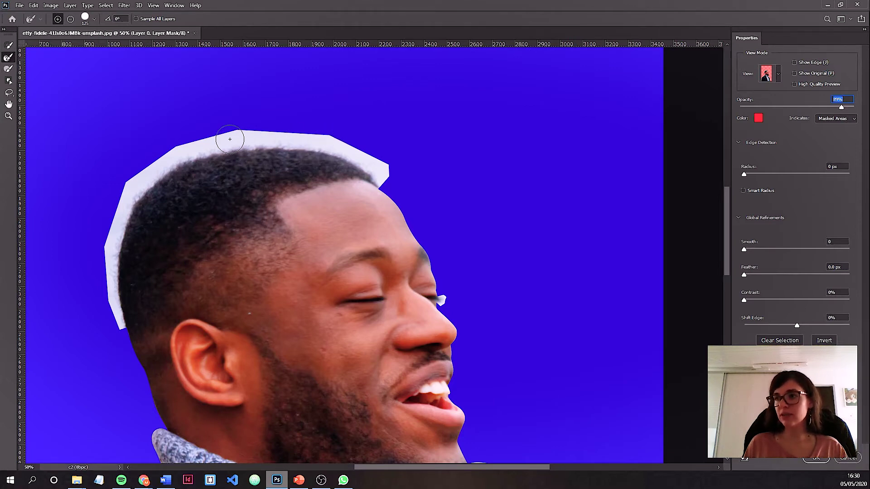
key(bracketright)
mouse_move(231, 139)
mouse_down()
mouse_move(325, 138)
mouse_move(380, 173)
mouse_up()
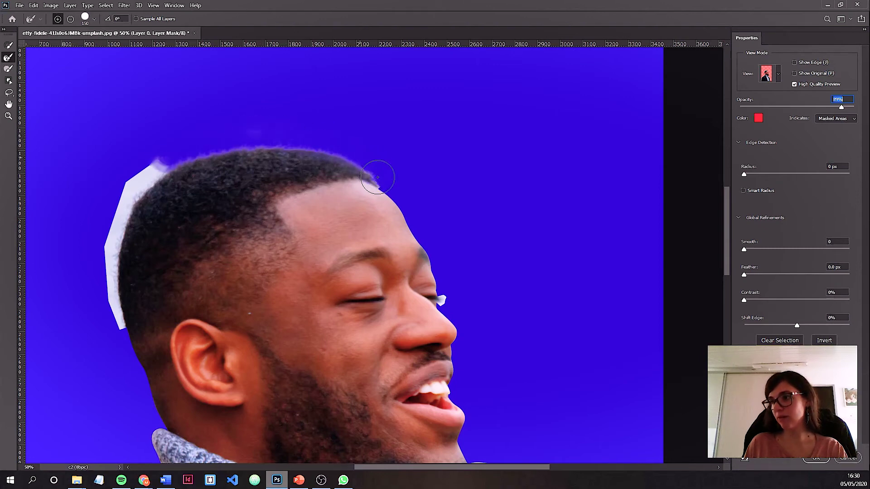
mouse_move(120, 185)
mouse_down()
mouse_move(106, 294)
mouse_move(164, 156)
mouse_up()
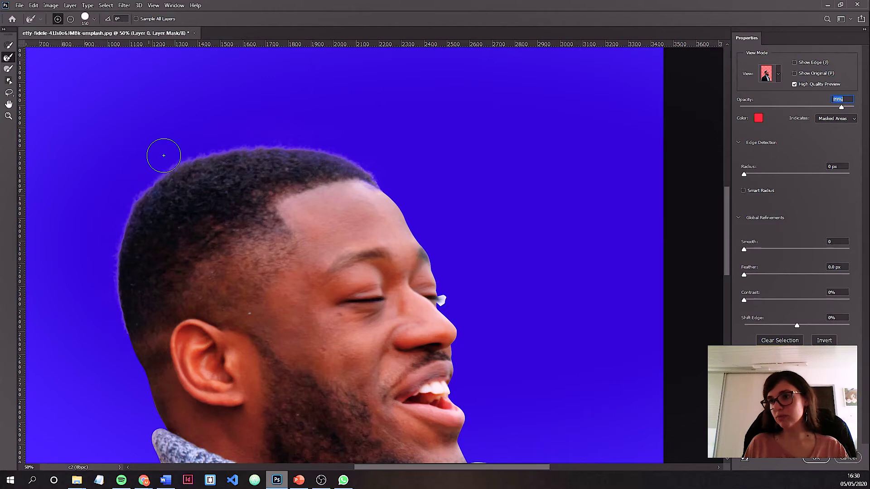
Step: Refine the mask edge along the bottom of the beard and apply with OK
drag(181, 184, 196, 205)
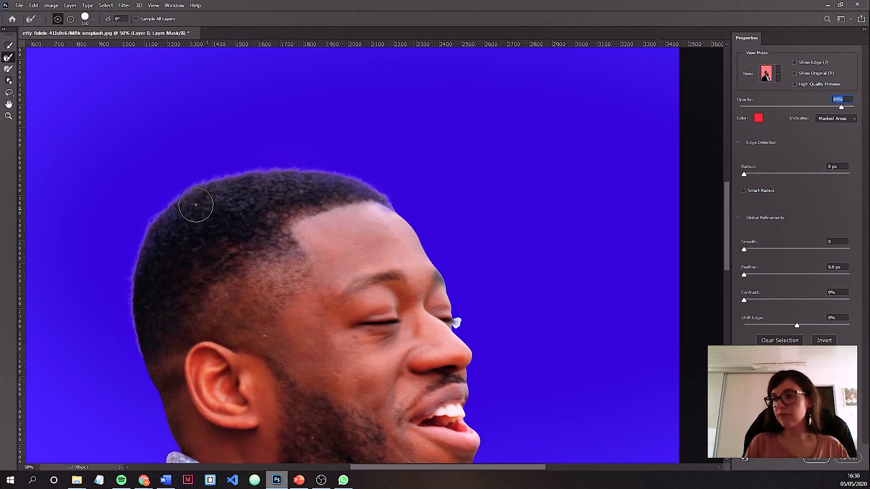
scroll(196, 204, up, 1)
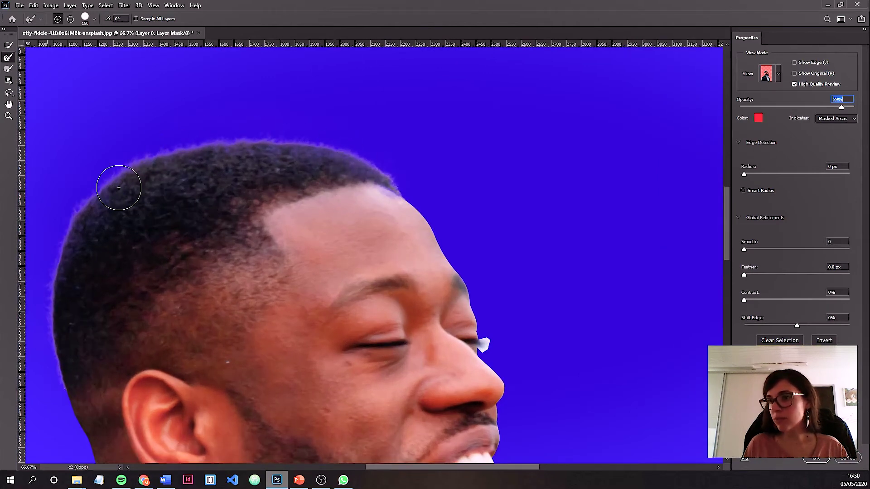
drag(183, 238, 36, 5)
drag(182, 171, 58, 111)
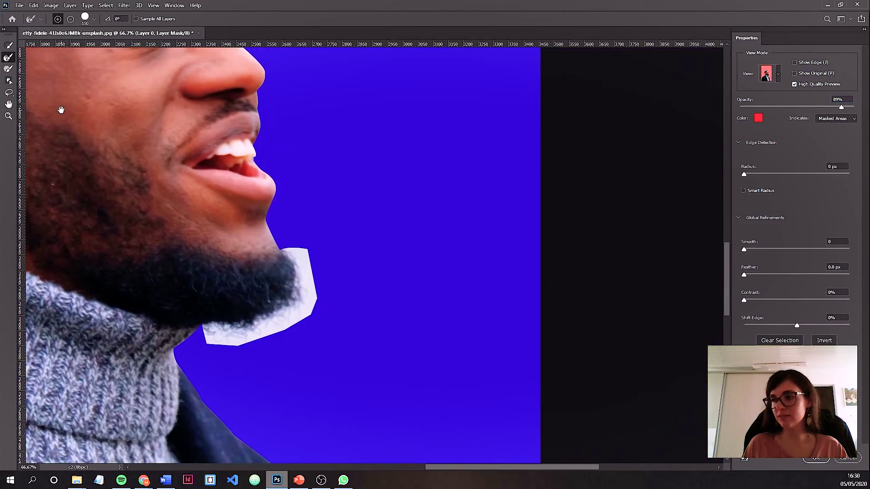
mouse_move(243, 334)
mouse_down()
mouse_move(233, 330)
mouse_move(288, 315)
mouse_move(251, 317)
mouse_move(285, 312)
mouse_move(308, 290)
mouse_move(296, 304)
mouse_move(313, 268)
mouse_move(305, 249)
mouse_move(306, 285)
mouse_move(278, 313)
mouse_move(291, 310)
mouse_move(267, 324)
mouse_move(271, 344)
mouse_move(258, 337)
mouse_move(262, 320)
mouse_move(305, 304)
mouse_move(306, 280)
mouse_up()
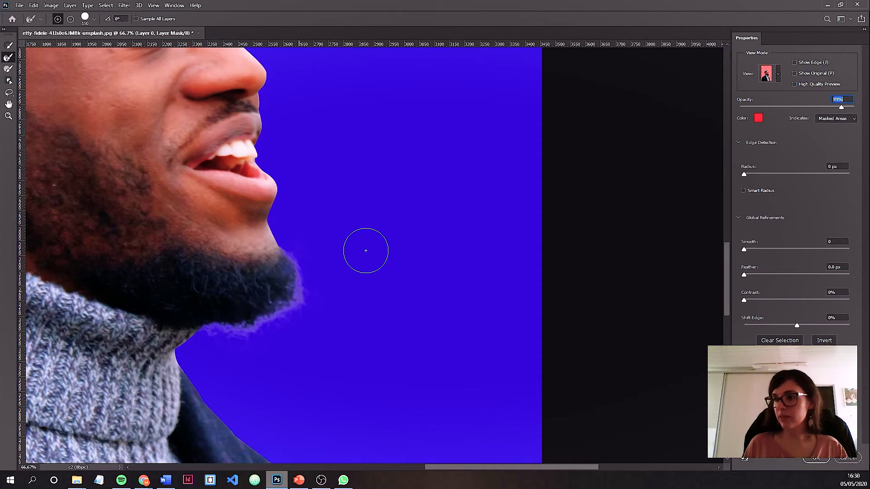
click(815, 458)
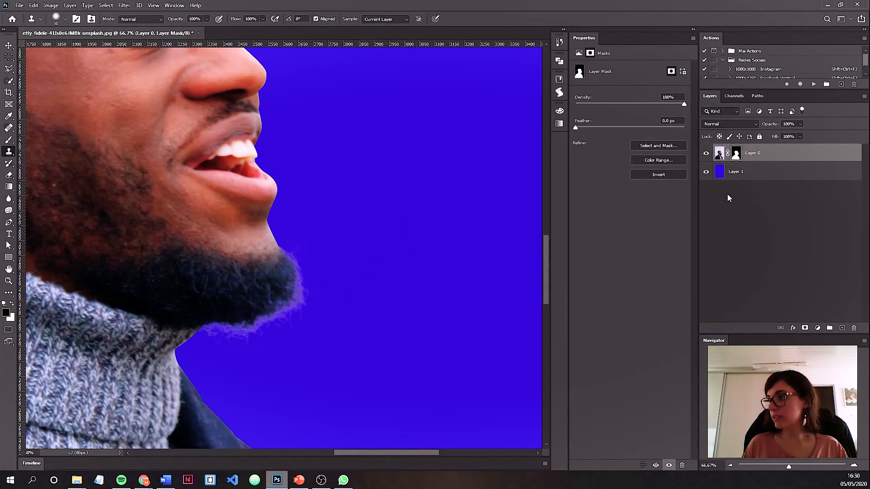
Step: Target the photo, compare with the mask toggled off and on, then add Layer 2 clipped to Layer 0
key(ctrl+2)
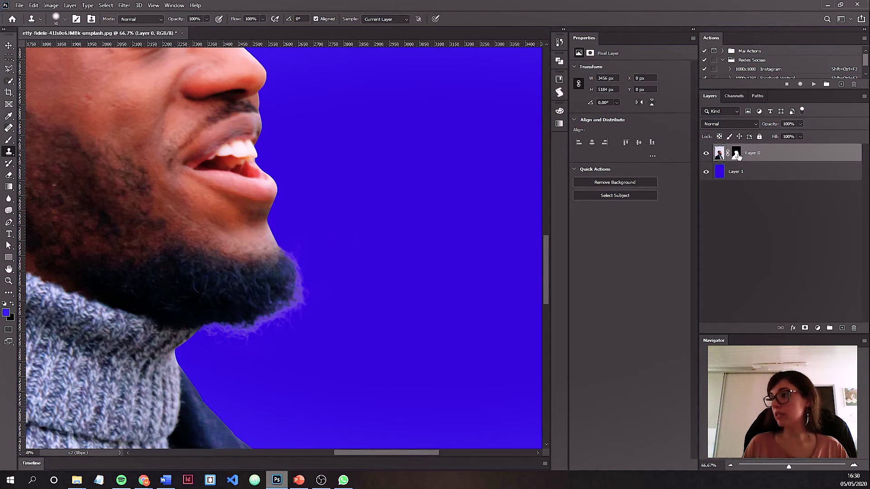
key(ctrl+0)
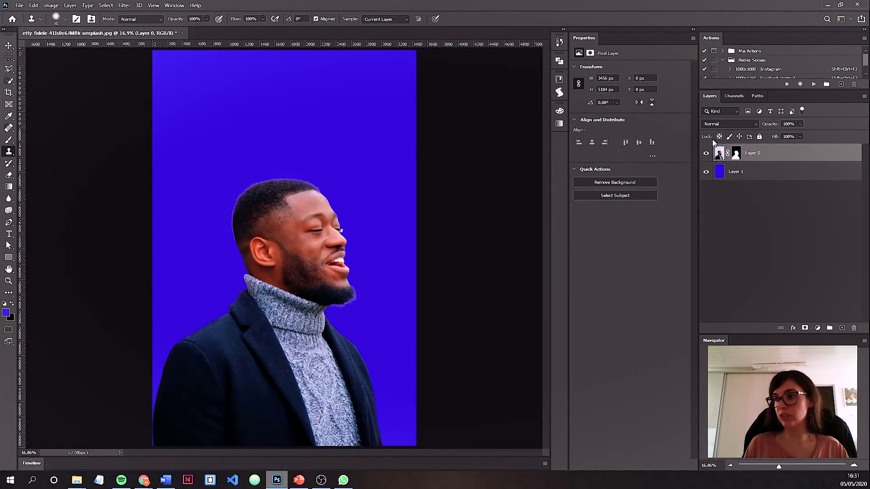
shift+click(735, 153)
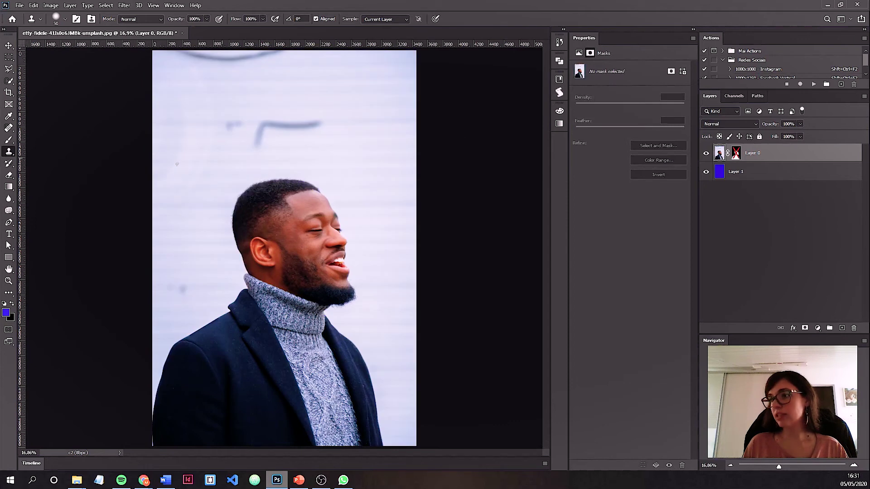
shift+click(736, 153)
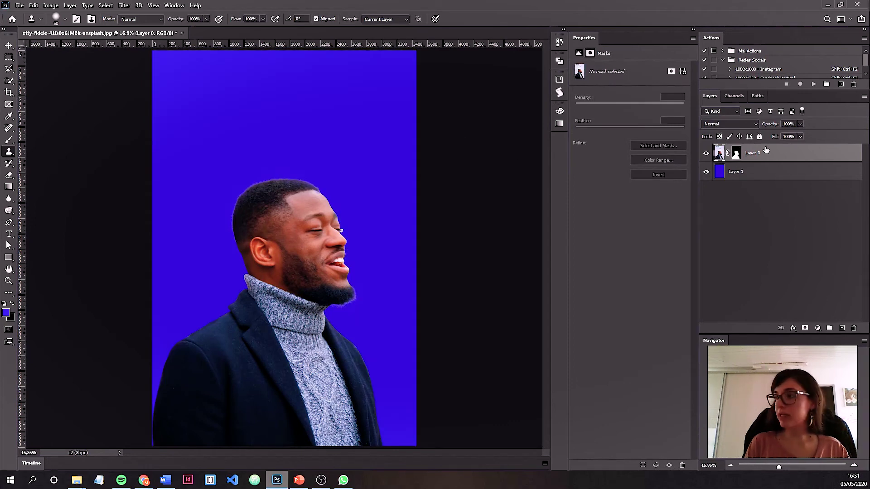
key(ctrl+shift+alt+n)
key(ctrl+alt+g)
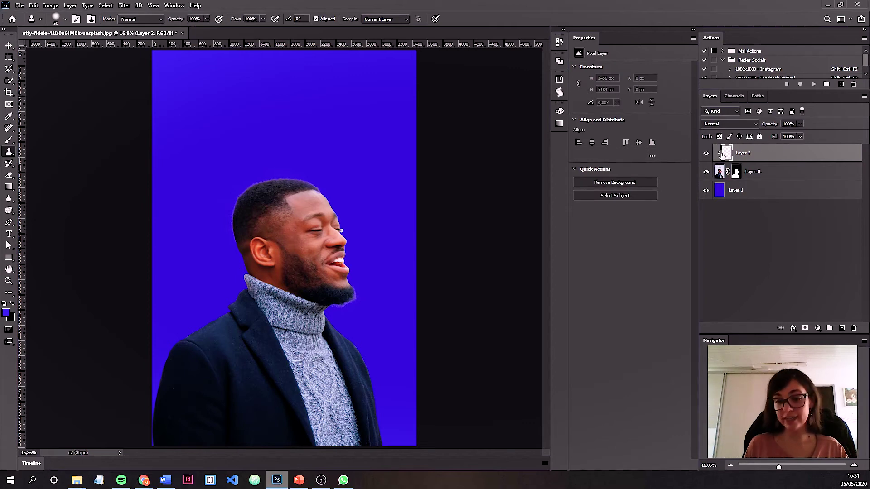
Step: Zoom to 100% and clone hair texture on Layer 2 over the left and top hair fringe
key(ctrl+plus)
key(ctrl+plus)
key(ctrl+plus)
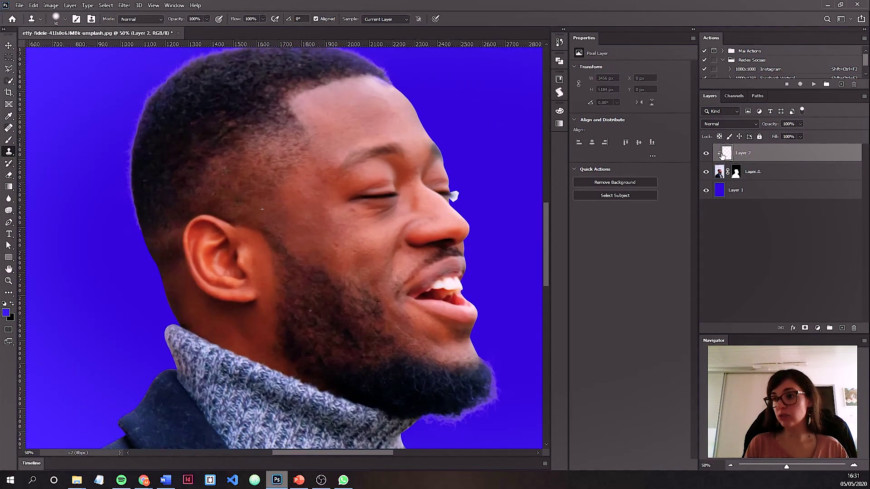
key(ctrl+plus)
drag(191, 187, 259, 219)
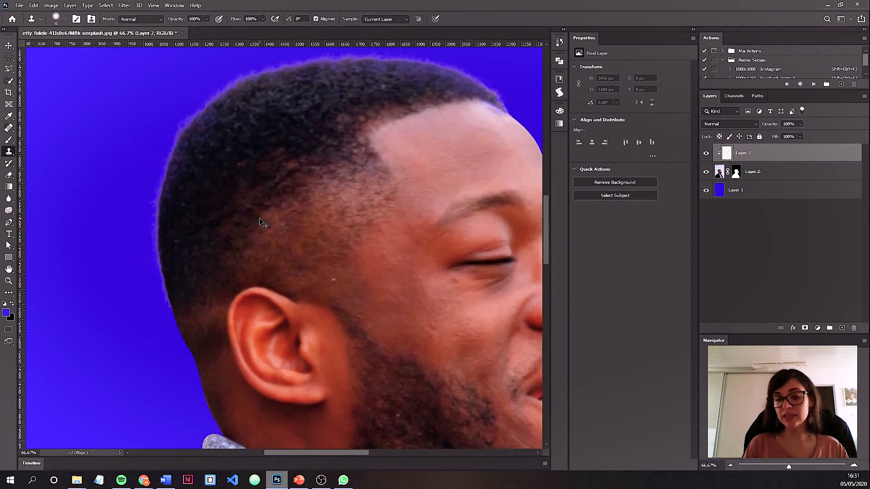
scroll(260, 218, up, 1)
scroll(260, 218, up, 3)
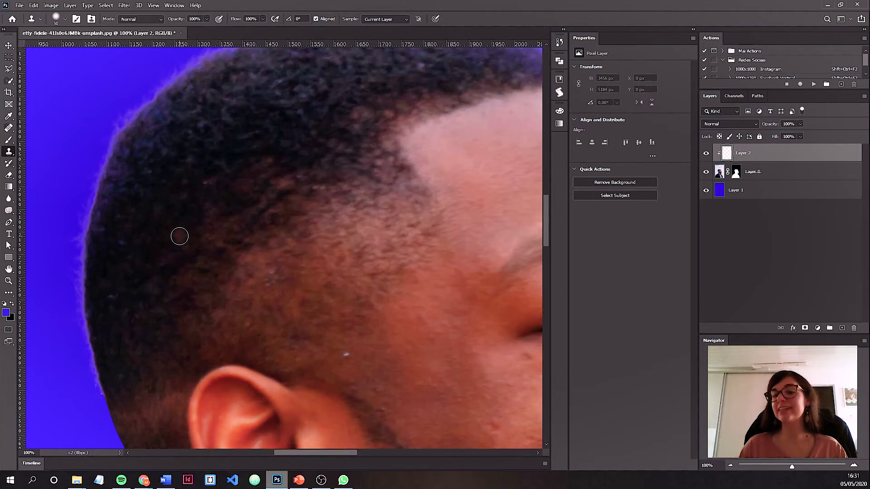
click(760, 175)
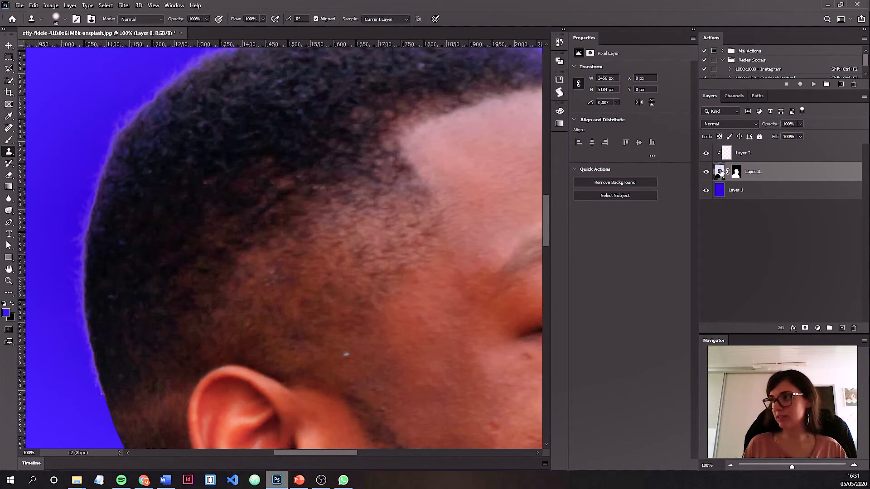
click(748, 154)
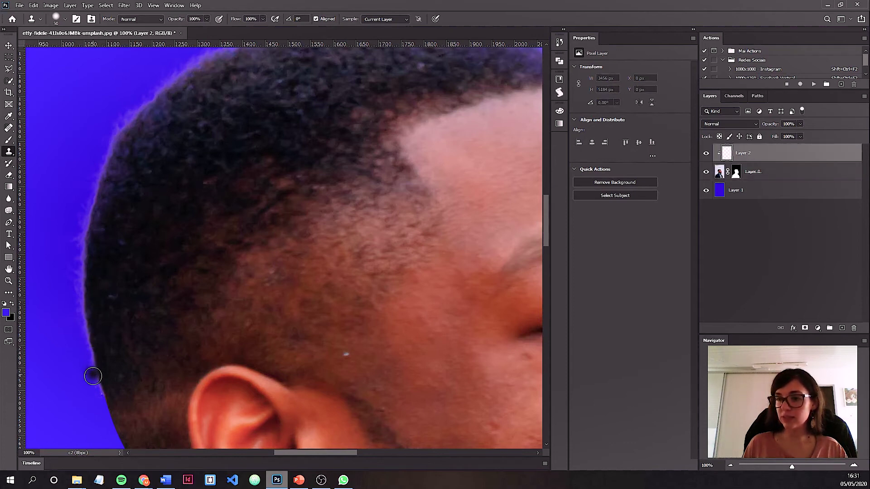
mouse_move(93, 376)
mouse_down()
mouse_move(78, 267)
mouse_move(102, 200)
mouse_up()
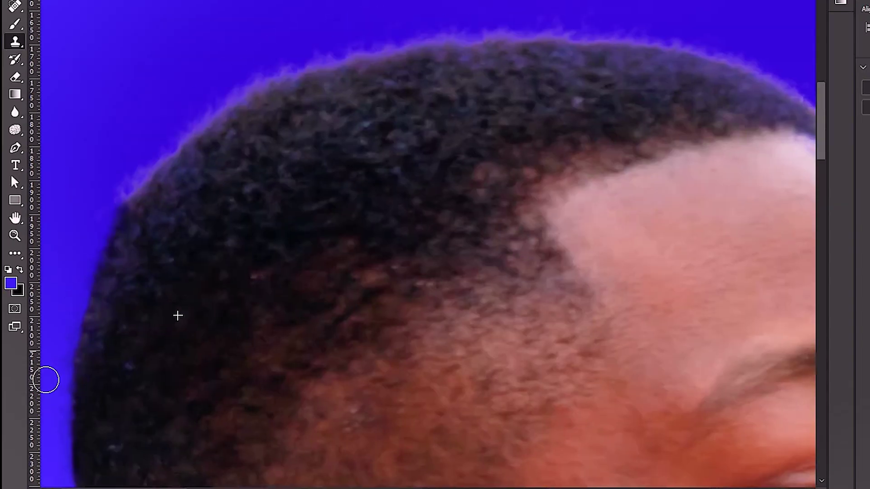
mouse_move(46, 380)
mouse_down()
mouse_move(237, 89)
mouse_move(301, 57)
mouse_move(666, 40)
mouse_up()
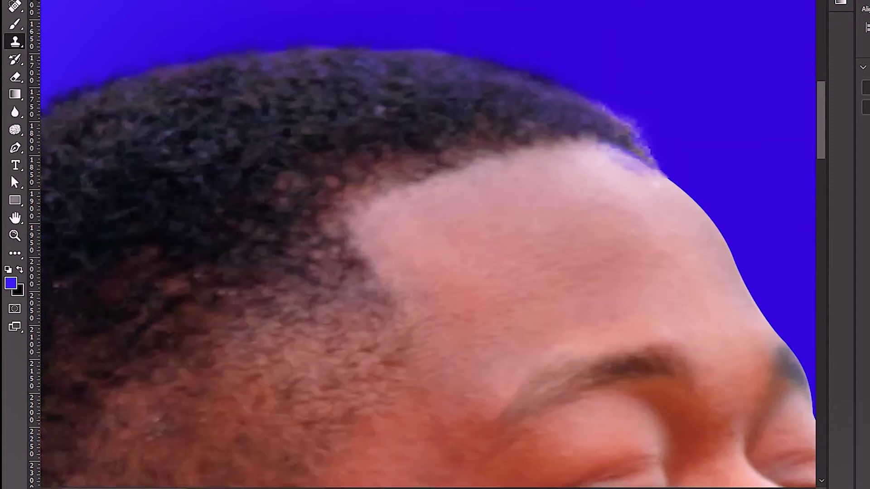
key(b)
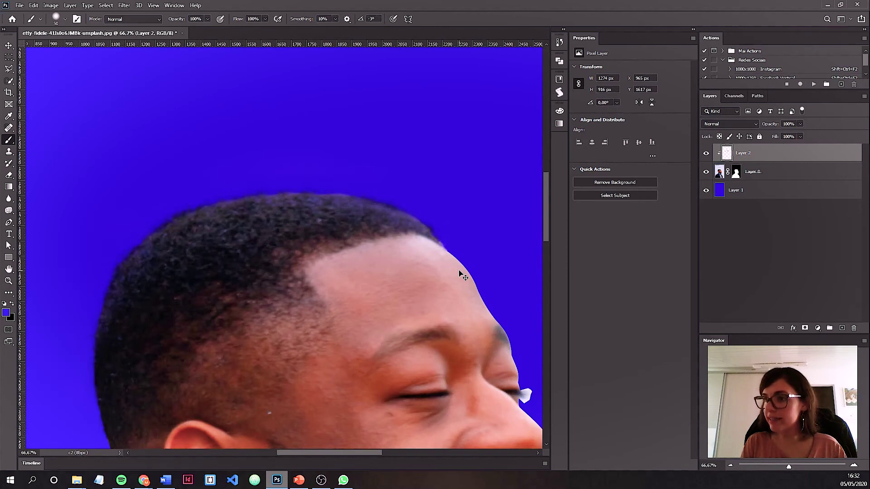
Step: Drop Layer 2's opacity to 80% and adjust it on the slider, then target Layer 1
click(6, 46)
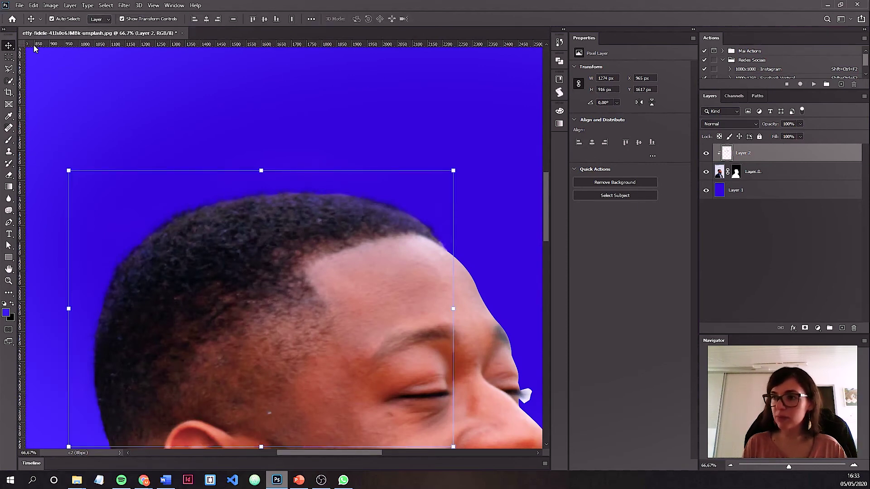
key(8)
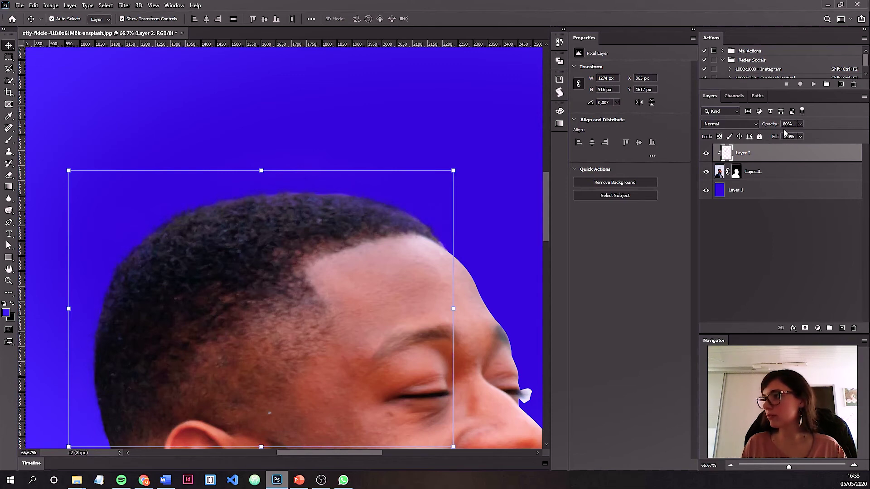
click(800, 124)
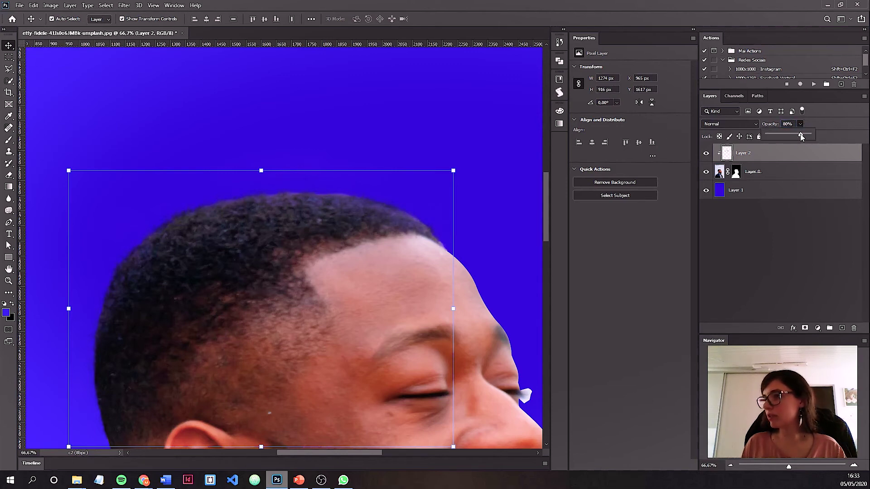
mouse_move(801, 136)
mouse_down()
mouse_move(783, 137)
mouse_move(802, 134)
mouse_up()
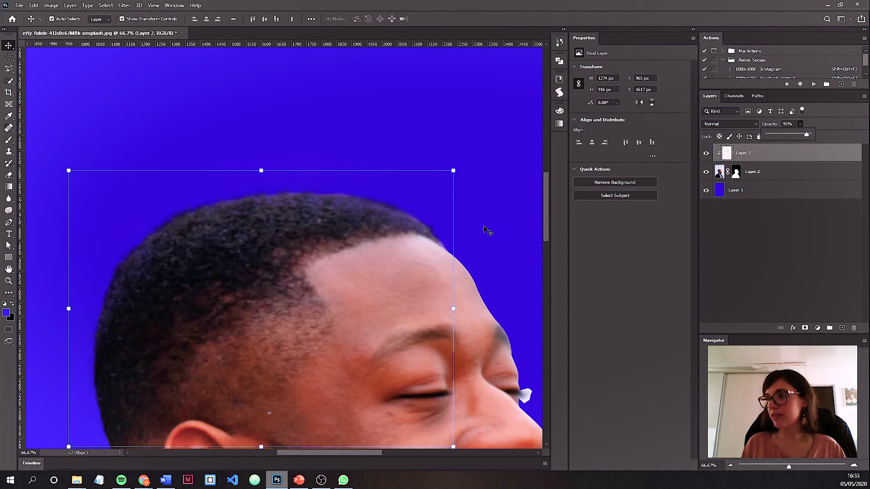
click(480, 274)
mouse_move(480, 274)
mouse_down()
mouse_move(306, 115)
mouse_move(248, 97)
mouse_up()
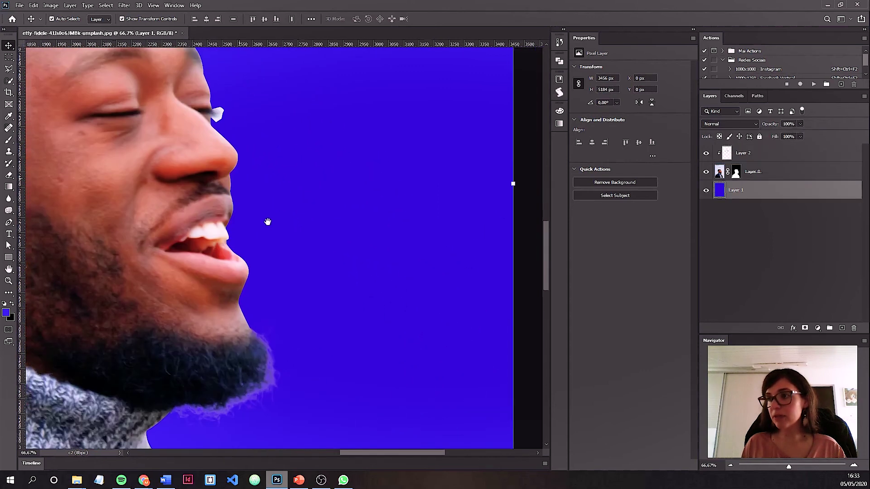
Step: Bring the beard into view and lower Layer 3's opacity to soften the beard retouch
drag(266, 221, 240, 116)
scroll(244, 119, up, 2)
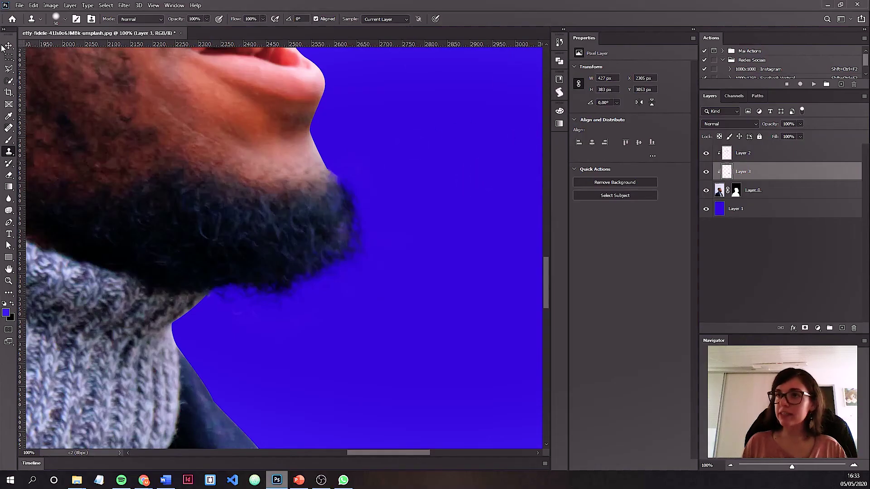
click(8, 45)
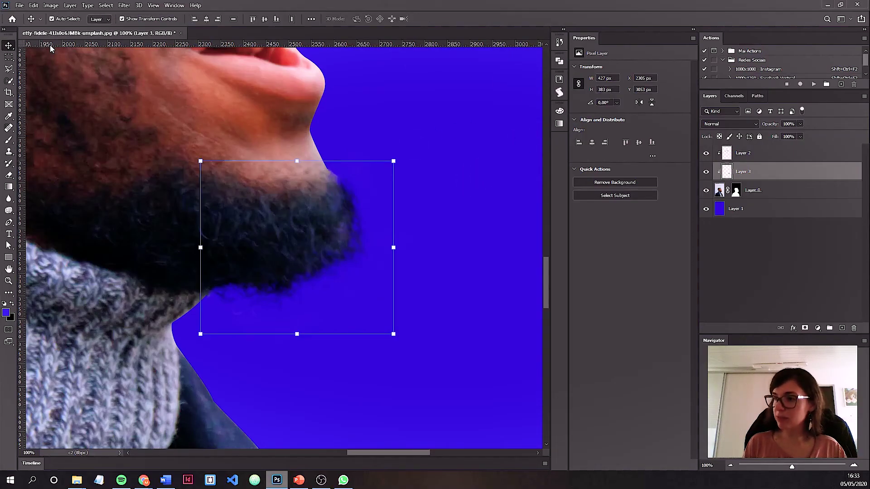
key(8)
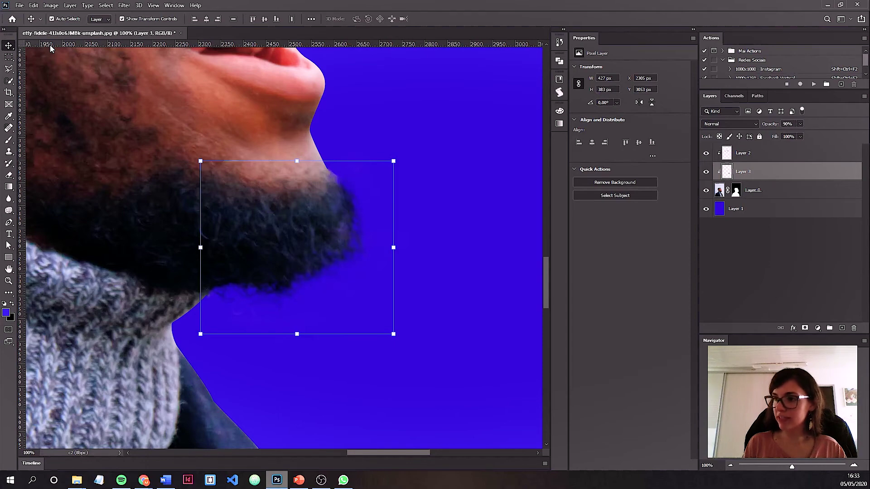
Step: Fit the image on screen, then zoom in on the white fleck beside the eyelashes
key(ctrl+0)
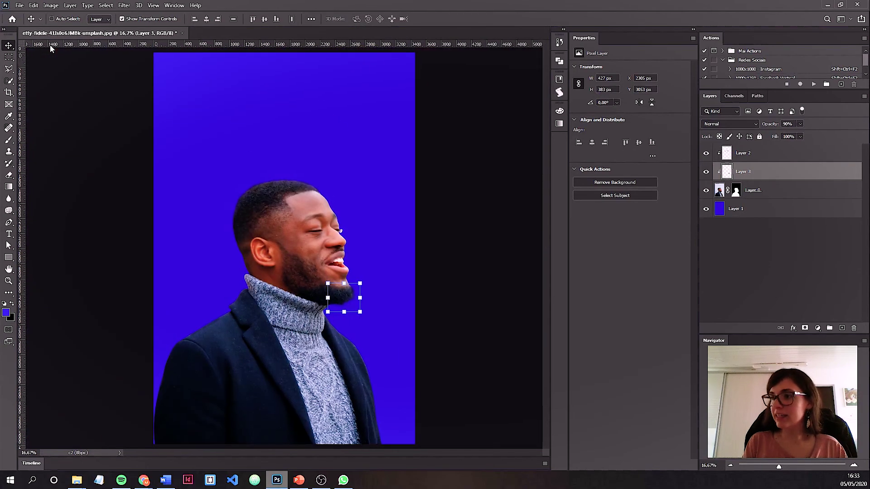
key(ctrl+plus)
key(ctrl+plus)
key(ctrl+plus)
key(ctrl+plus)
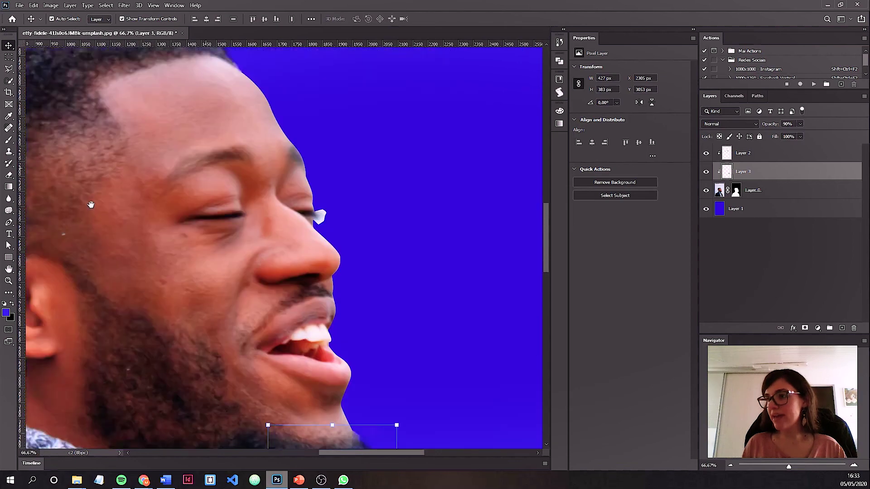
key(ctrl+plus)
key(ctrl+plus)
key(ctrl+plus)
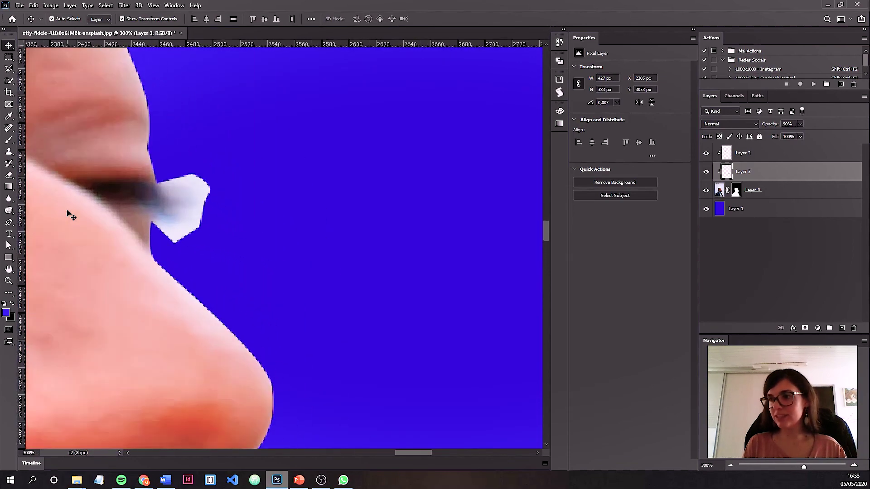
drag(263, 184, 299, 241)
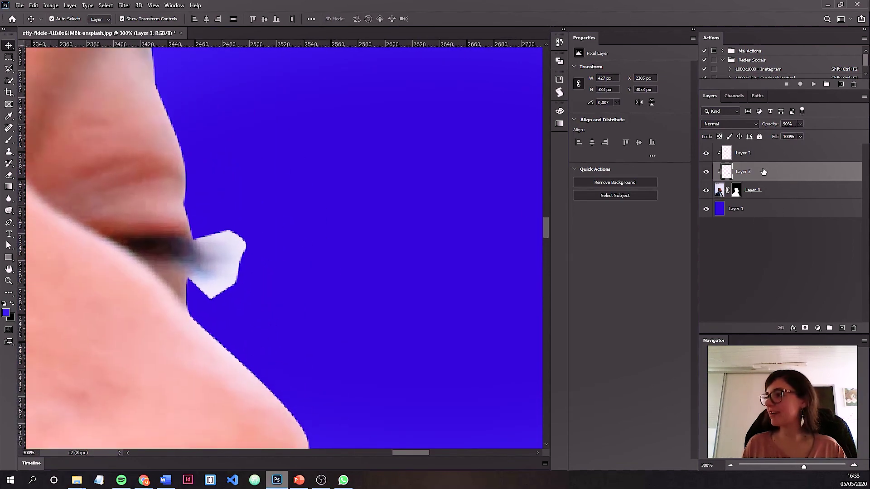
Step: Target Layer 0's mask with the Brush tool, undoing an accidental white stroke
click(736, 190)
key(b)
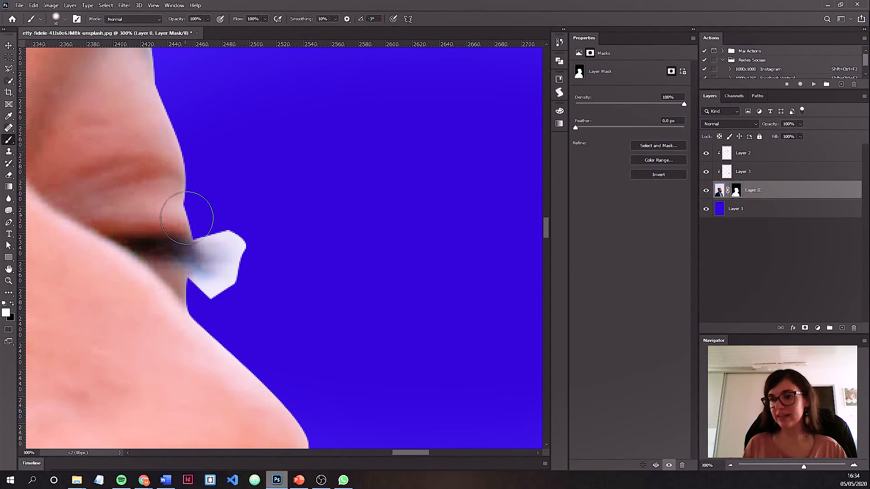
key(x)
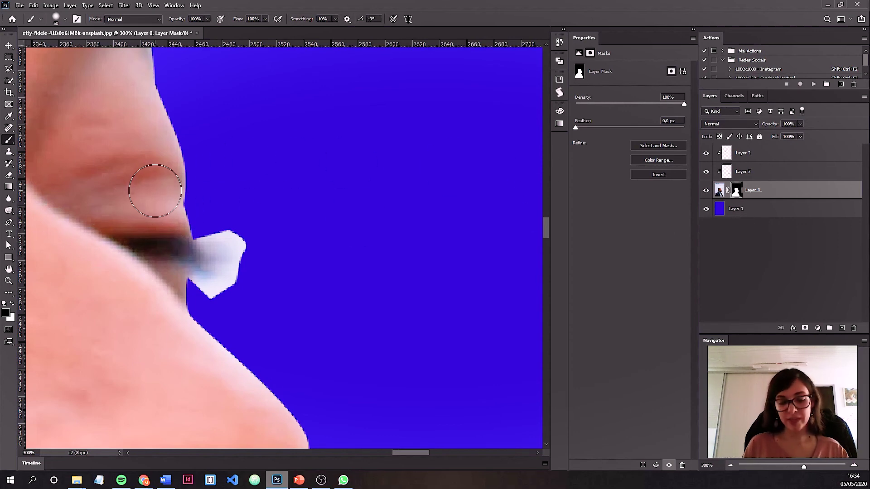
key(x)
shift+click(120, 186)
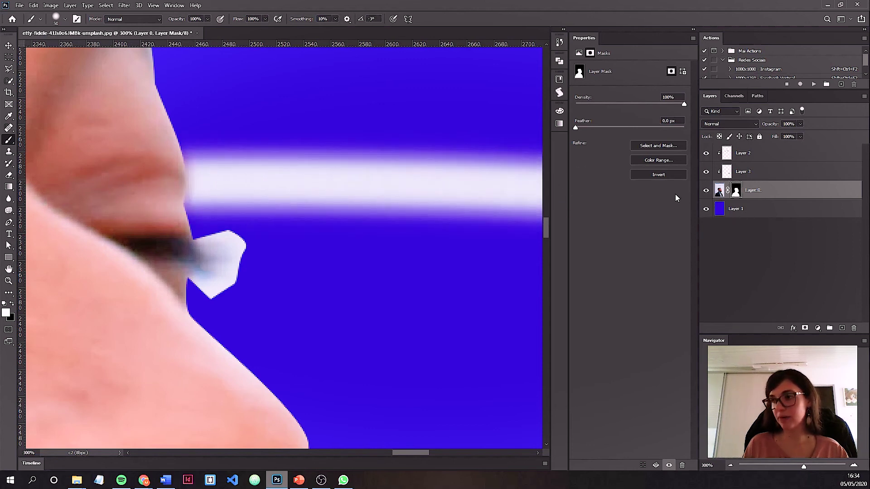
key(ctrl+z)
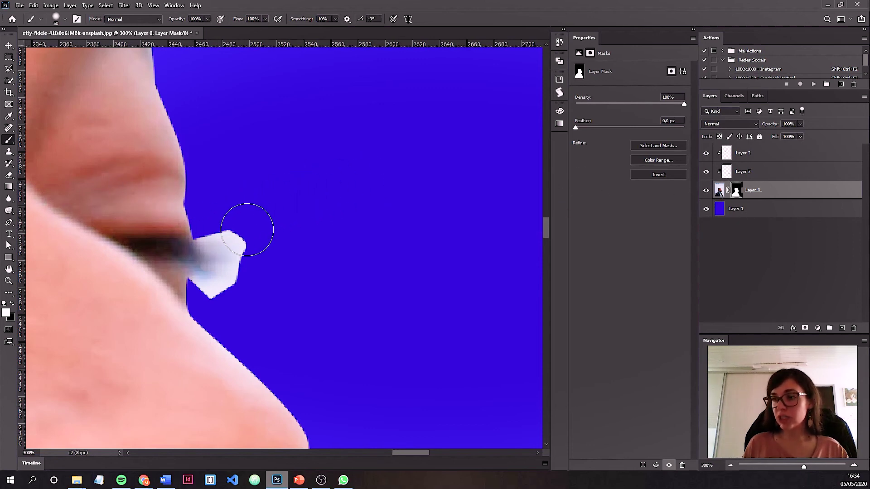
Step: Paint black over the white fleck with a size-40 brush, then fit the image on screen
key(x)
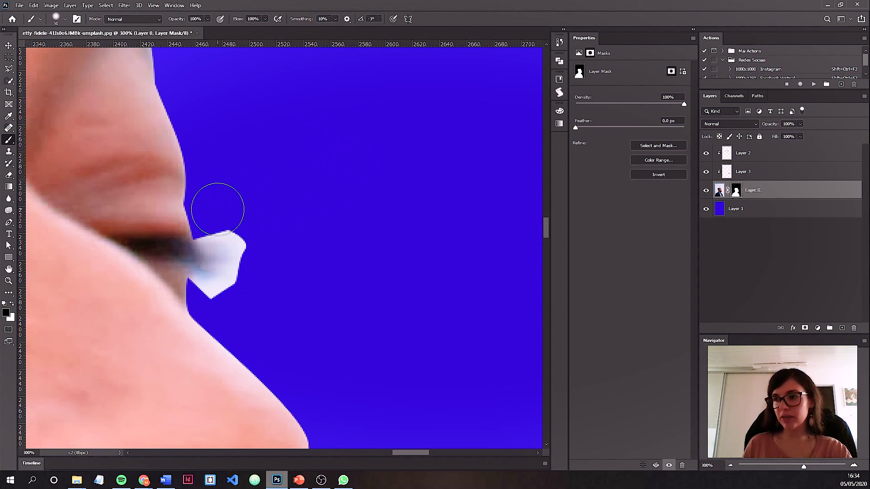
key(bracketleft)
key(bracketleft)
key(bracketleft)
key(bracketleft)
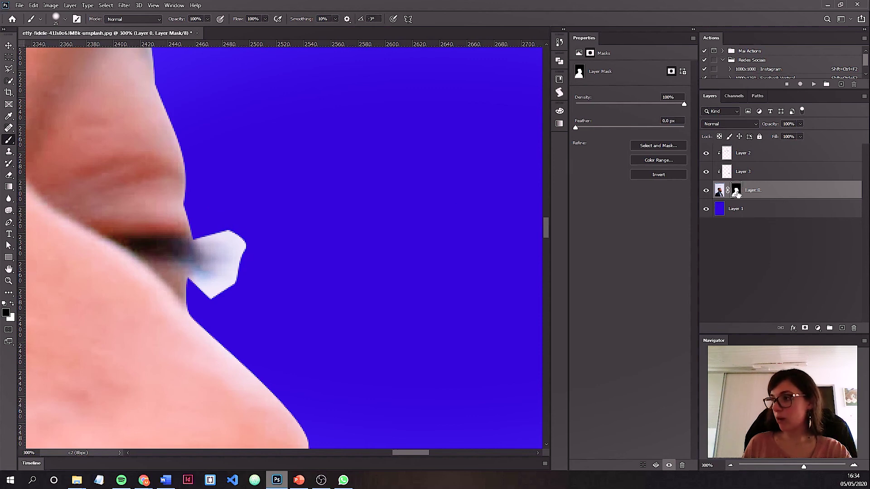
mouse_move(211, 229)
mouse_down()
mouse_move(239, 229)
mouse_move(201, 232)
mouse_move(239, 232)
mouse_move(207, 290)
mouse_up()
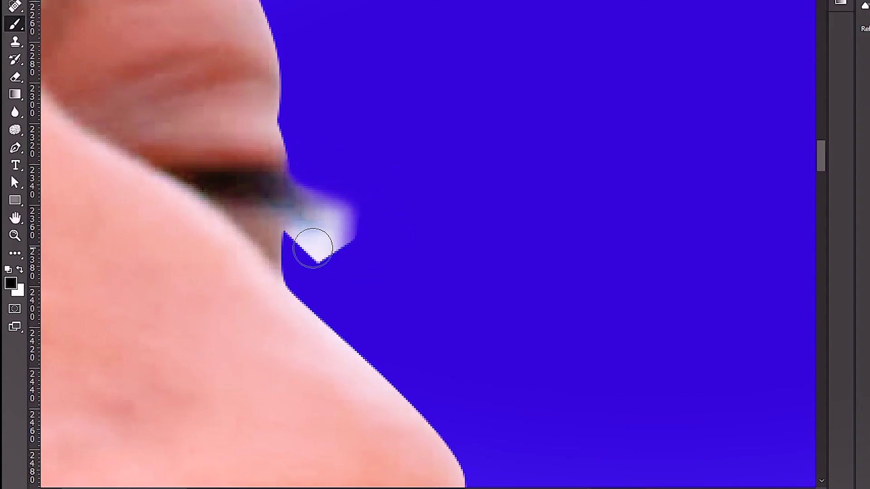
mouse_move(312, 248)
mouse_down()
mouse_move(298, 235)
mouse_move(312, 235)
mouse_up()
key(bracketleft)
key(bracketleft)
key(x)
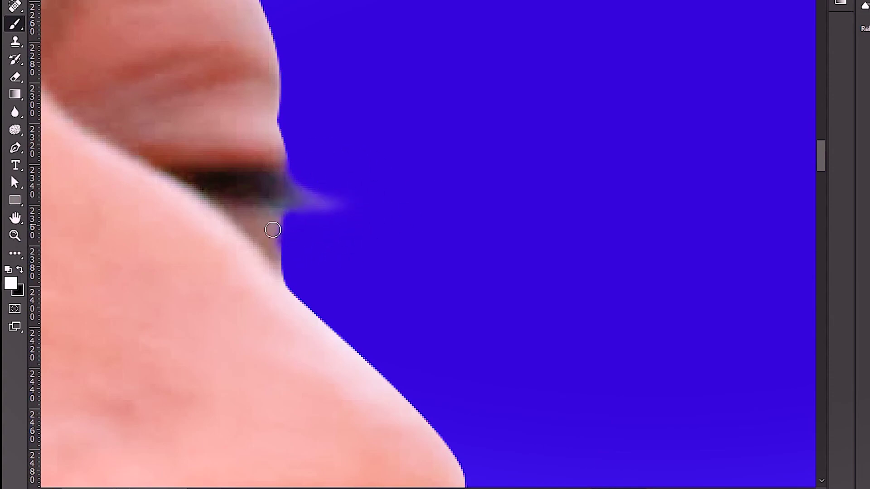
key(ctrl+0)
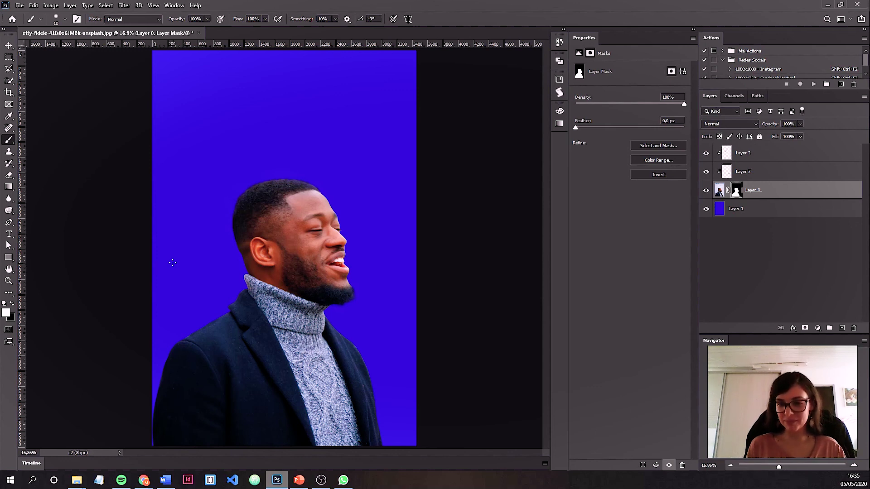
click(9, 46)
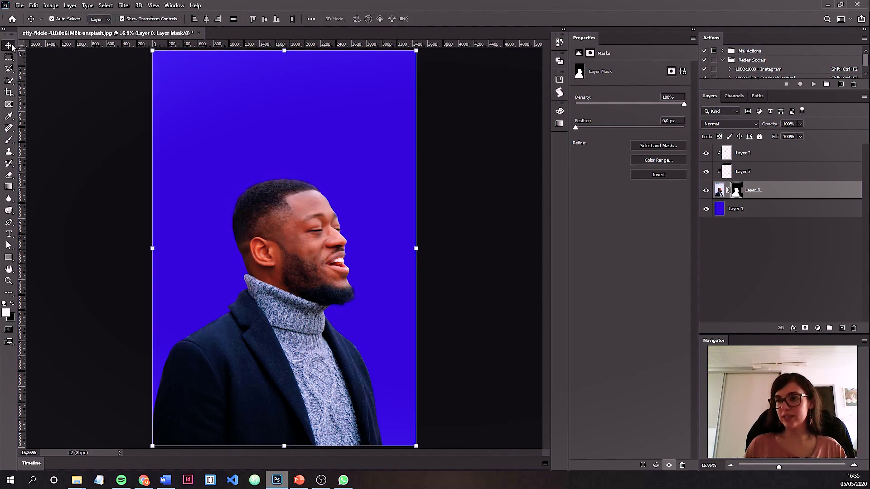
key(ctrl+plus)
key(ctrl+plus)
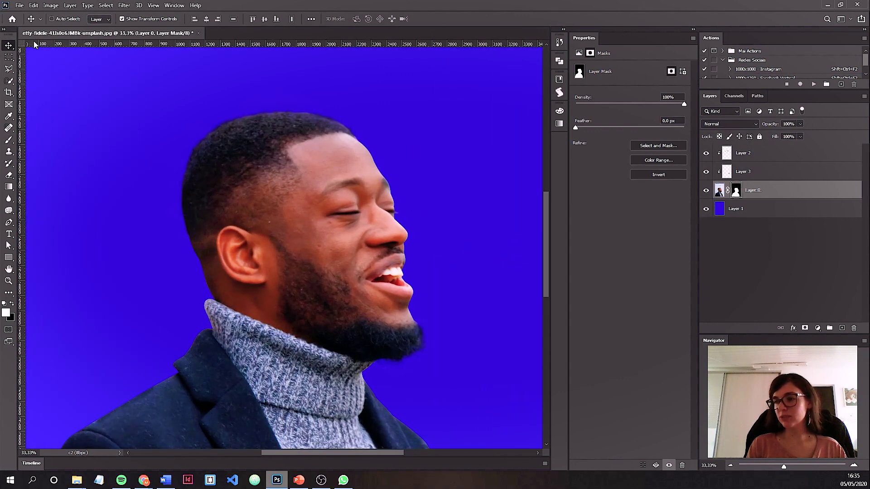
scroll(287, 193, up, 3)
scroll(275, 179, right, 1)
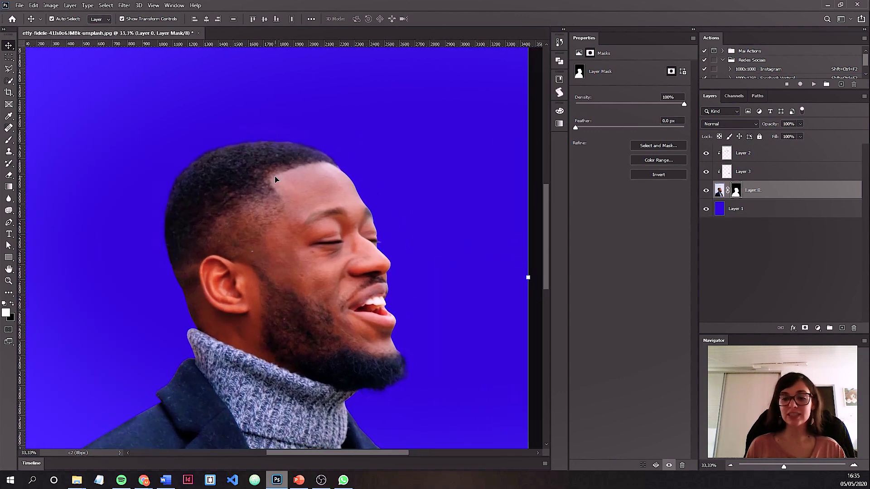